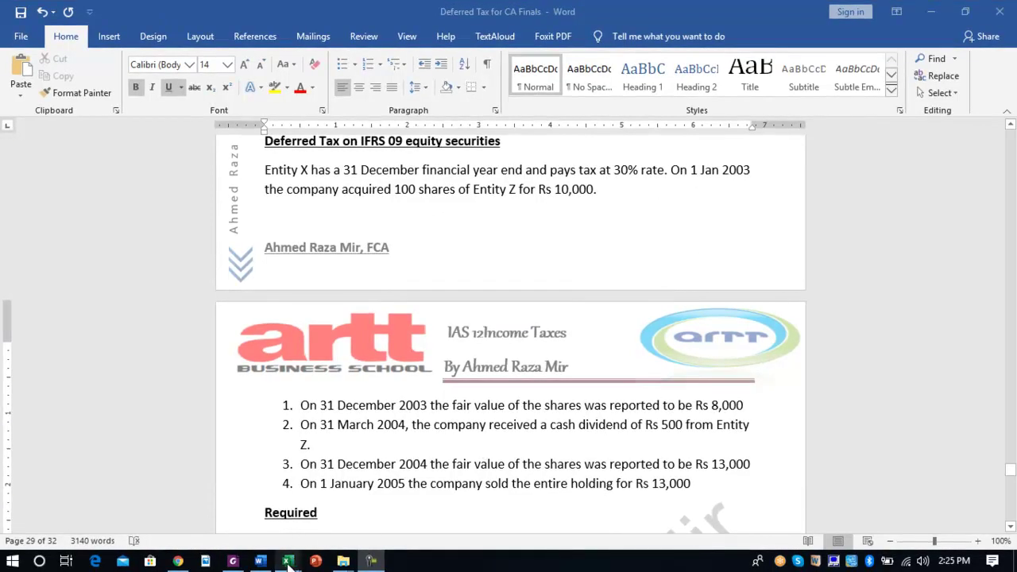
Switch to the Excel workbook and enter the heading 1 Jan 2003 in cell A3, formatted bold and underlined.
mouse_move(288, 561)
click(189, 513)
key(Down)
key(Down)
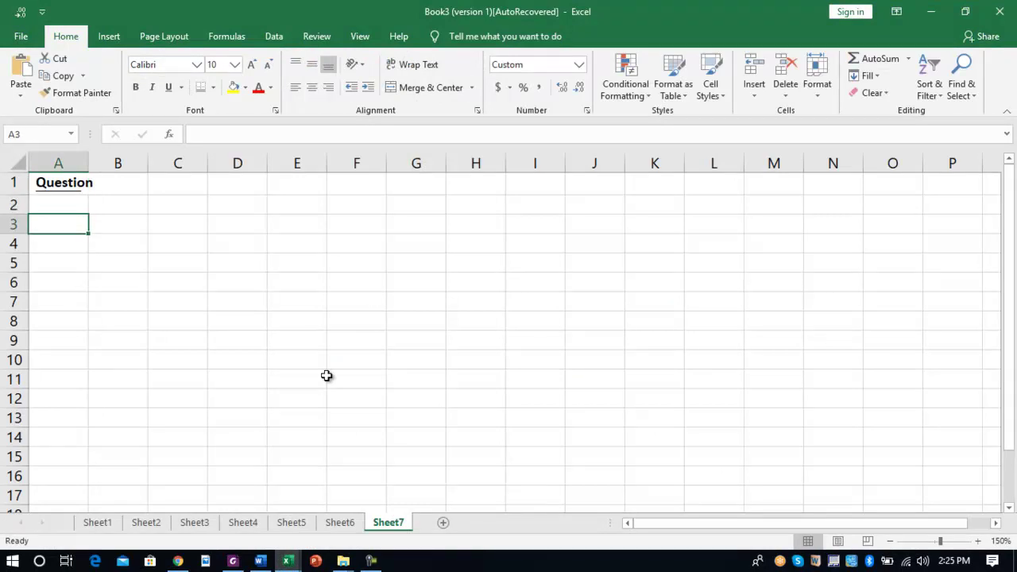
text(')
text(1 Jan 2003)
key(Return)
key(Down)
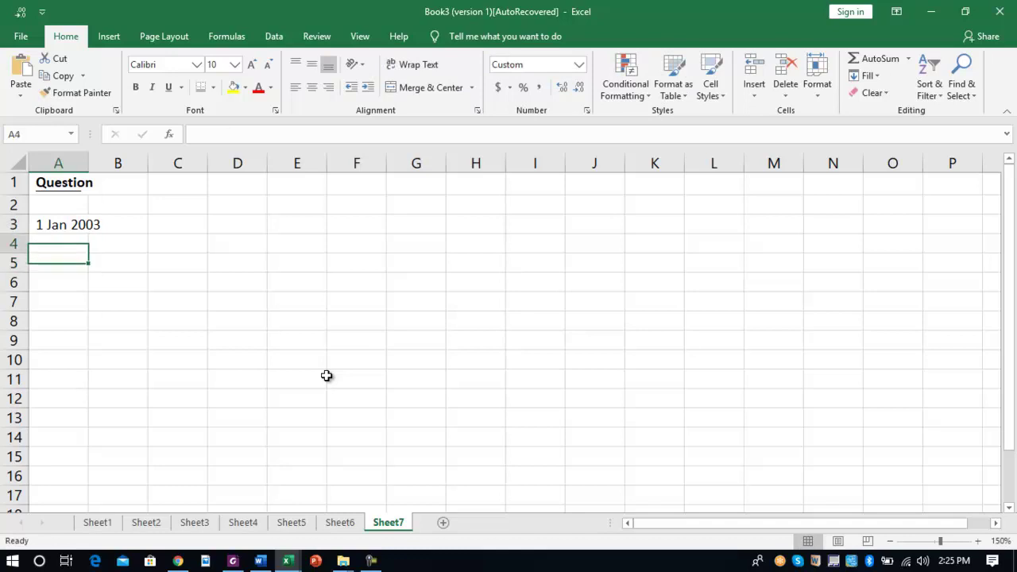
key(Up)
key(Up)
key(ctrl+b)
Record the investment debit line "Investment - At FV OCI" in A4 with 10,000 in D4.
key(Down)
text(Investment)
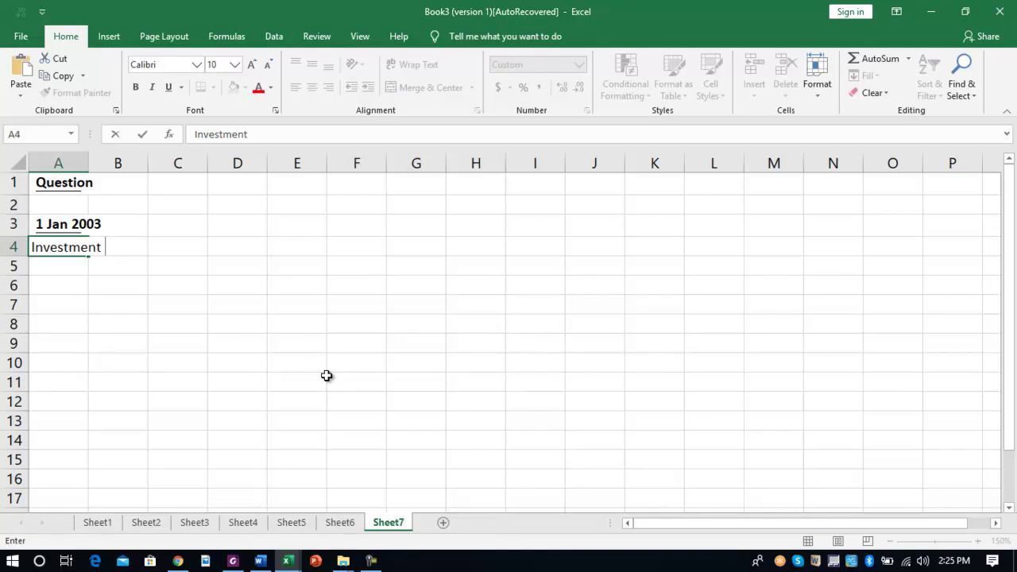
text(y  FV )
text(OCU)
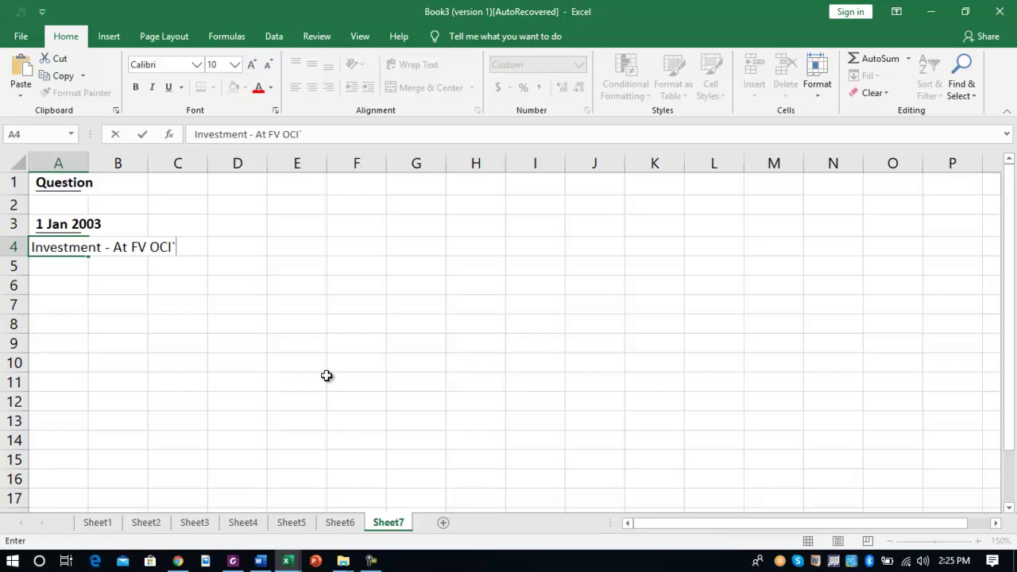
key(Tab)
key(Tab)
key(Tab)
text(100000)
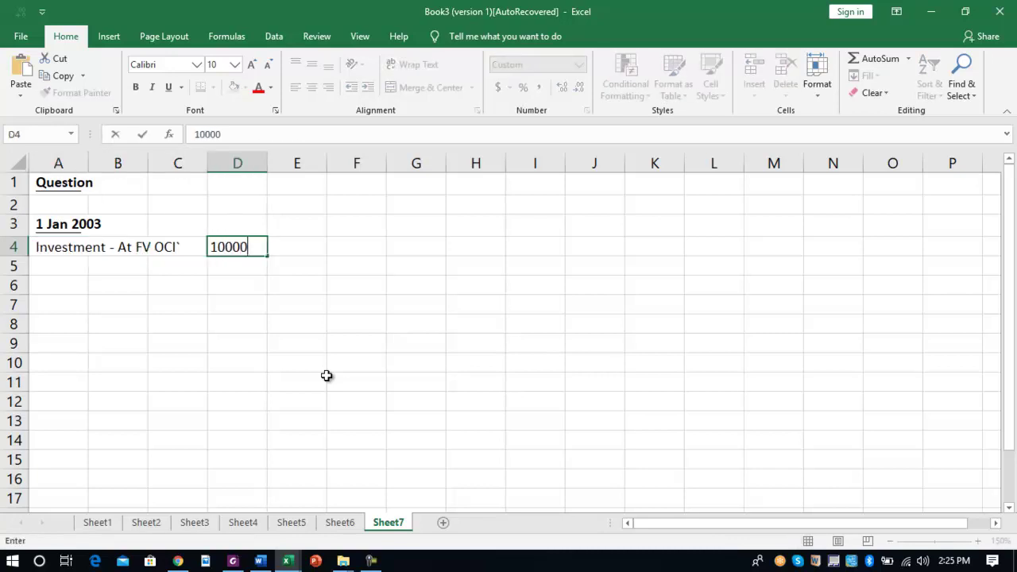
key(Return)
Add the credit line Cash in B5 and link its amount in E5 to the investment amount in D4.
key(Tab)
text(Cash)
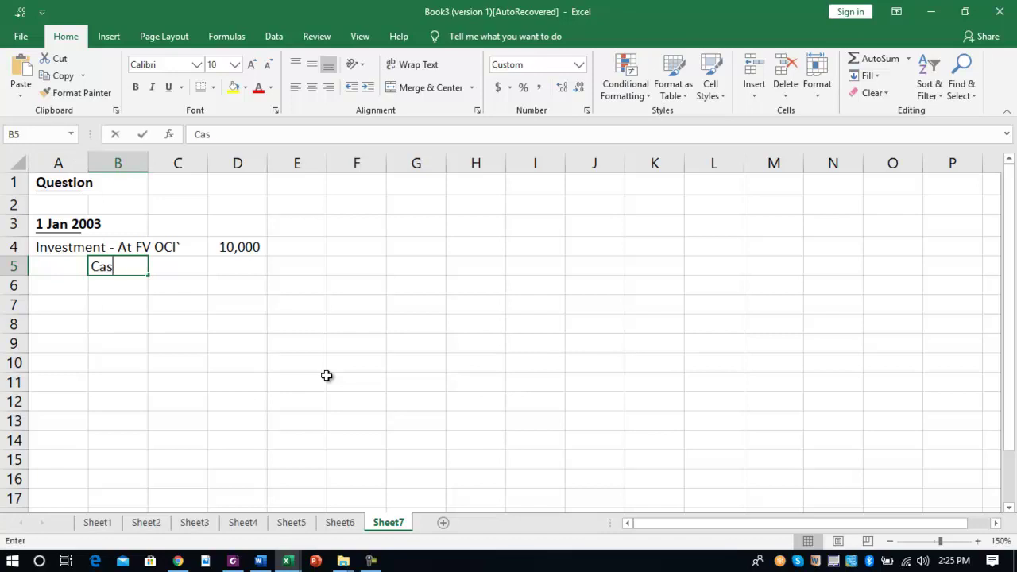
key(Tab)
key(Tab)
key(Tab)
text(=)
key(Left)
key(Up)
key(Return)
Close the 1 Jan 2003 entry with a double bottom border across A5:E5 and clear the stray letter from A5.
key(Up)
key(Left)
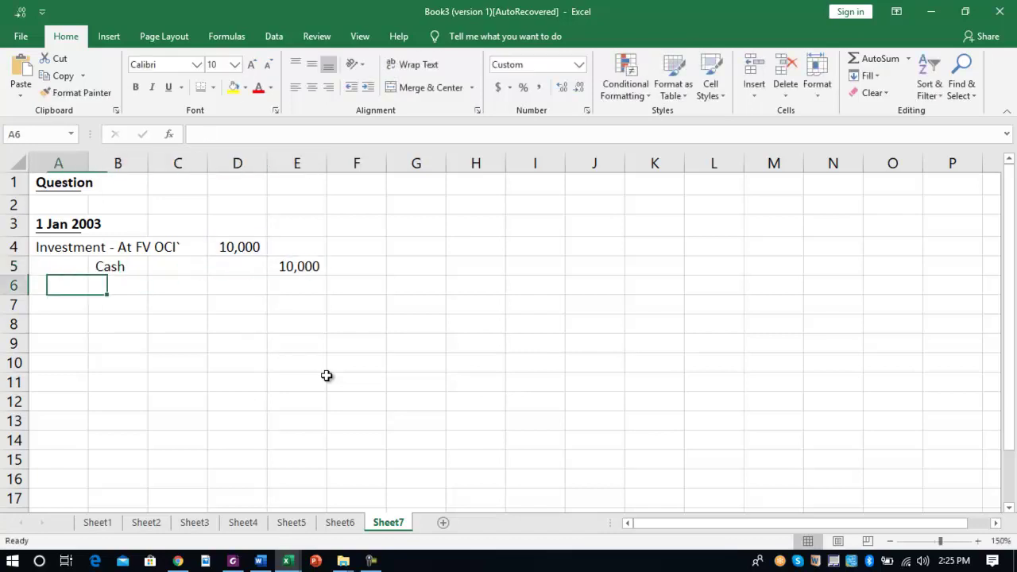
key(shift+Right)
key(shift+Right)
key(shift+Right)
key(shift+Right)
text(b)
key(Tab)
key(Left)
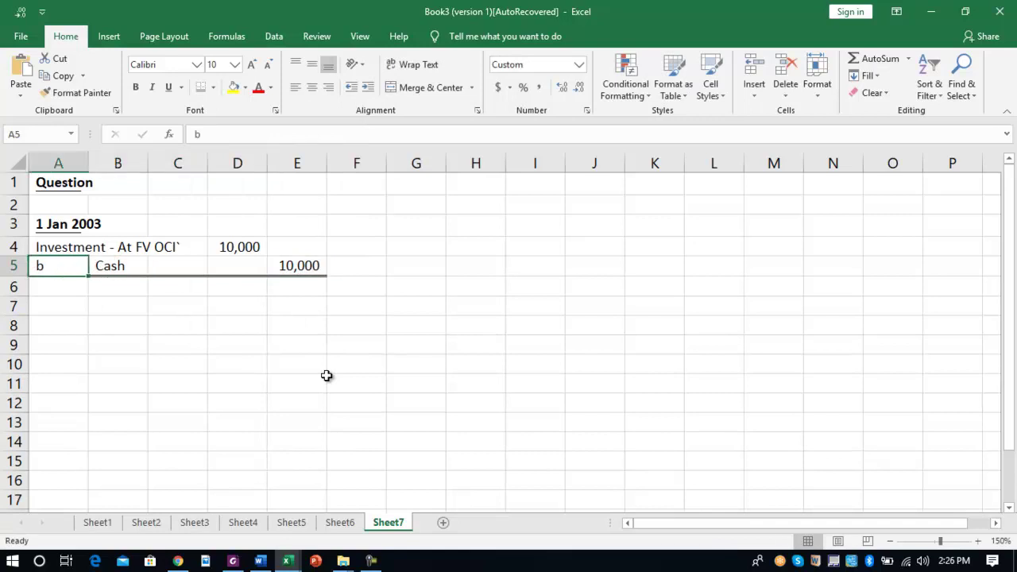
key(Right)
key(Right)
key(Up)
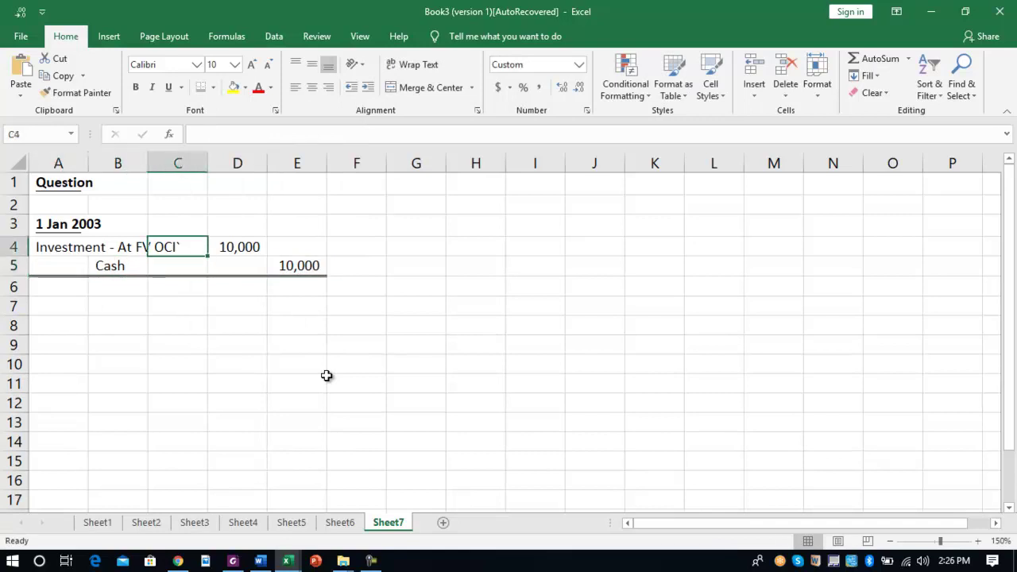
key(Down)
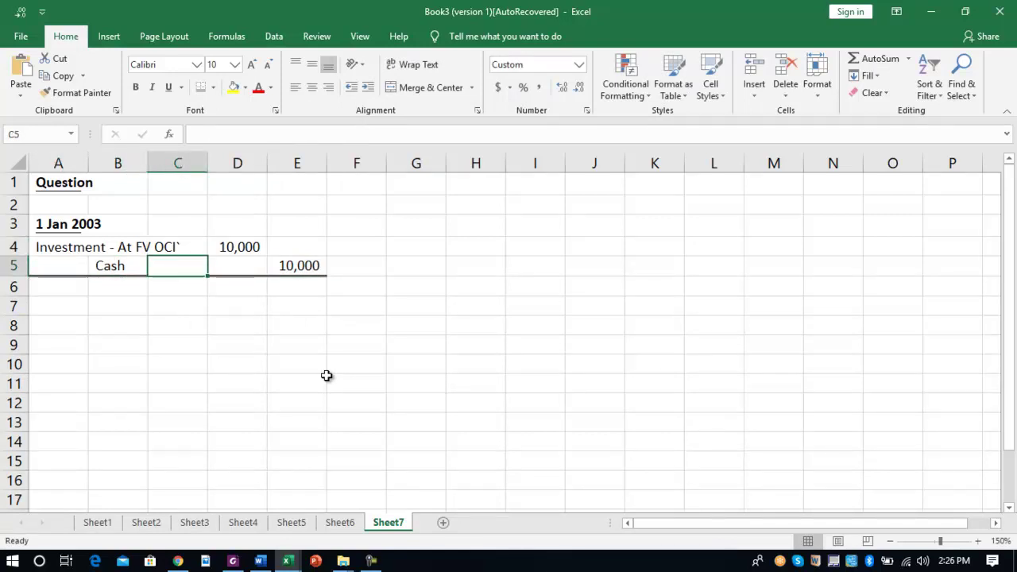
key(Left)
key(Left)
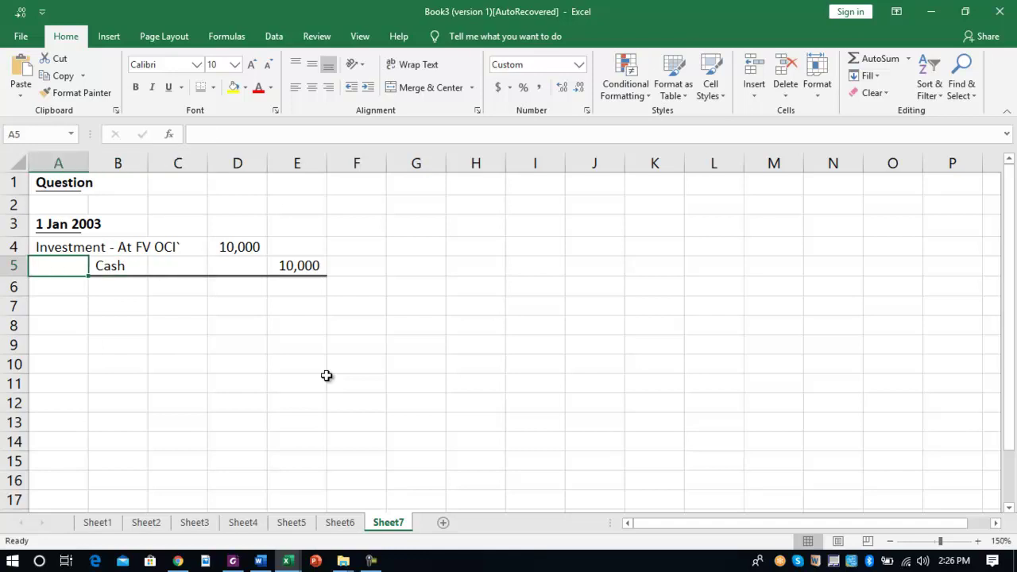
Enter the heading 31 Dec 2003 in A7, formatted bold and underlined.
key(Down)
key(Down)
text('31)
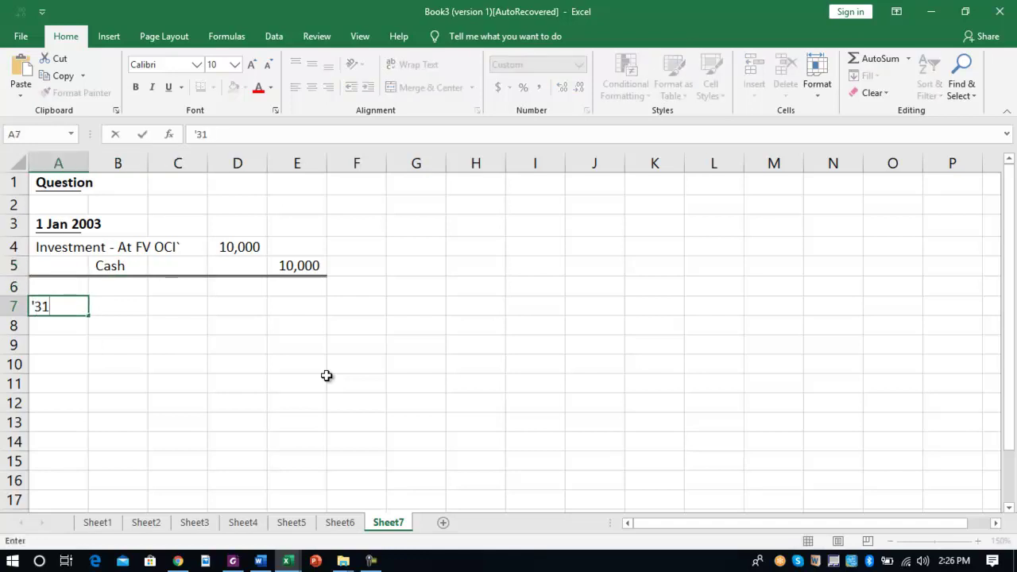
text( Dec 20)
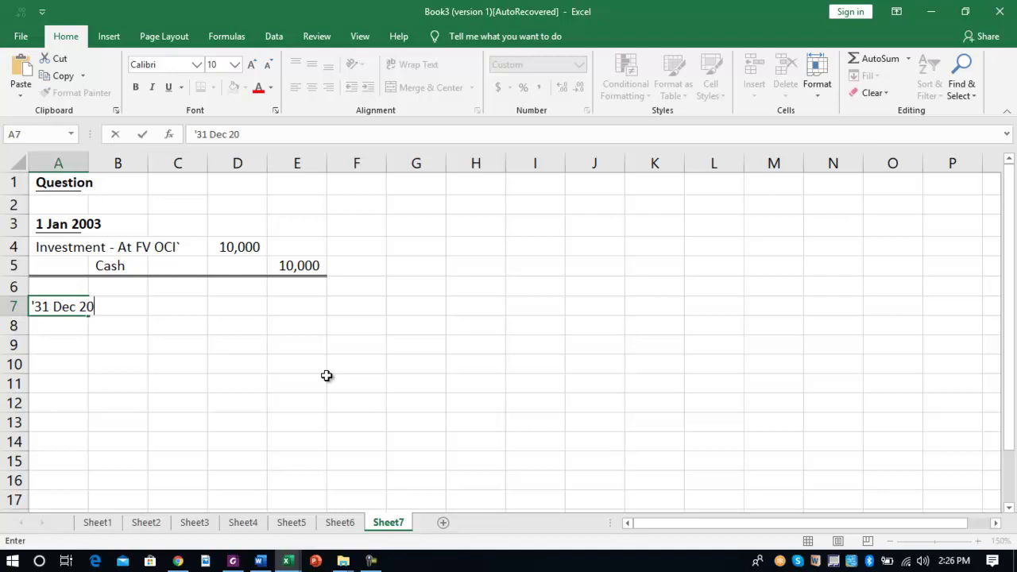
key(ctrl+Return)
key(ctrl+b)
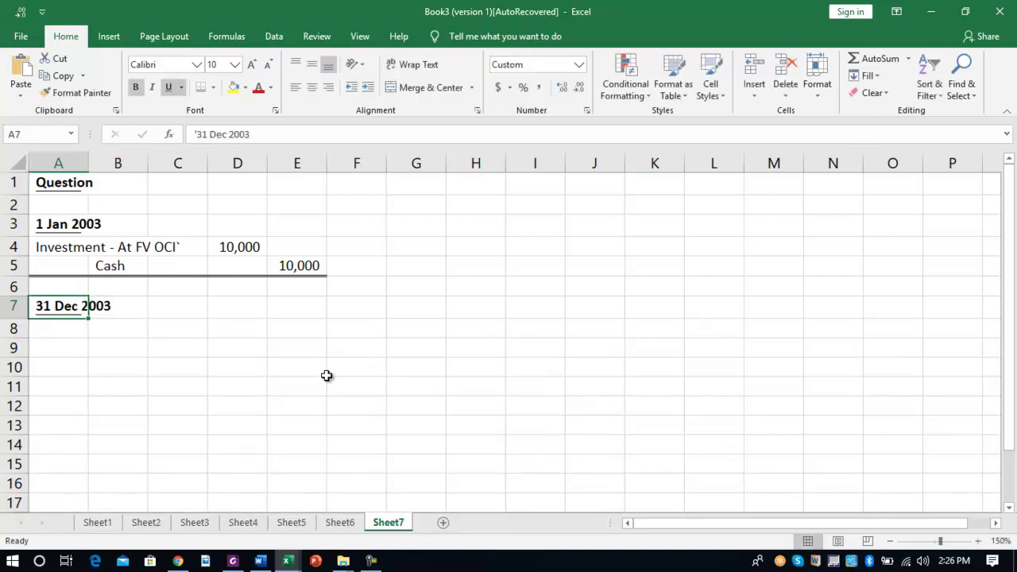
Check the 31 December 2003 fair value in the Word question, and record OCI in A8 of the workbook with 2,000 in C8.
key(Down)
key(alt+Tab)
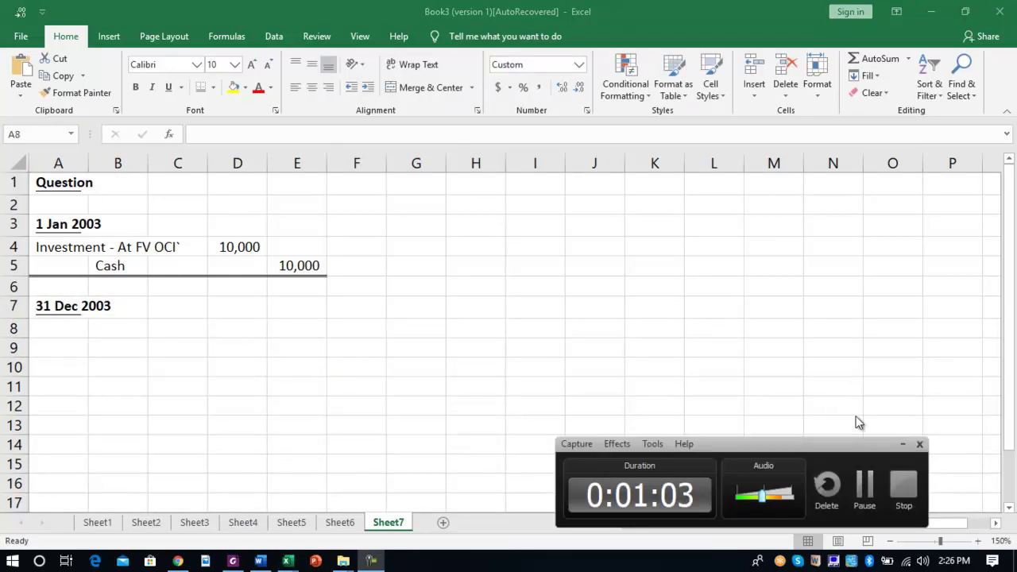
click(901, 445)
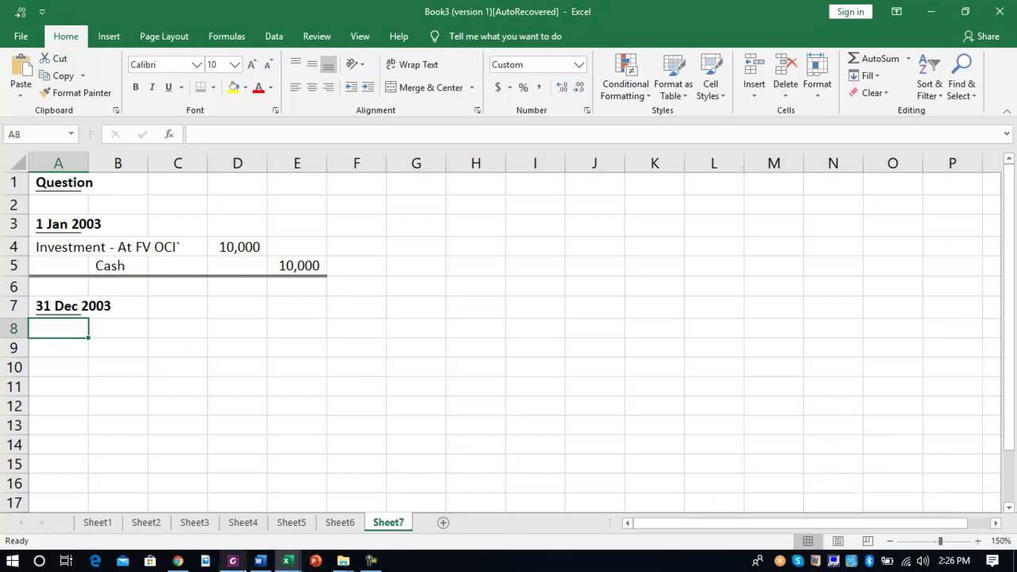
click(260, 561)
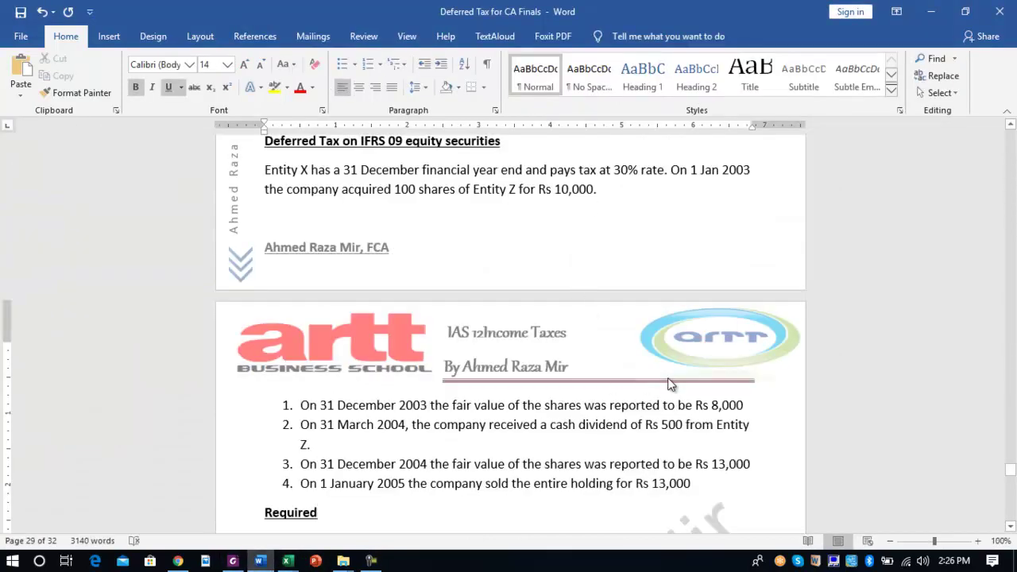
key(alt+Tab)
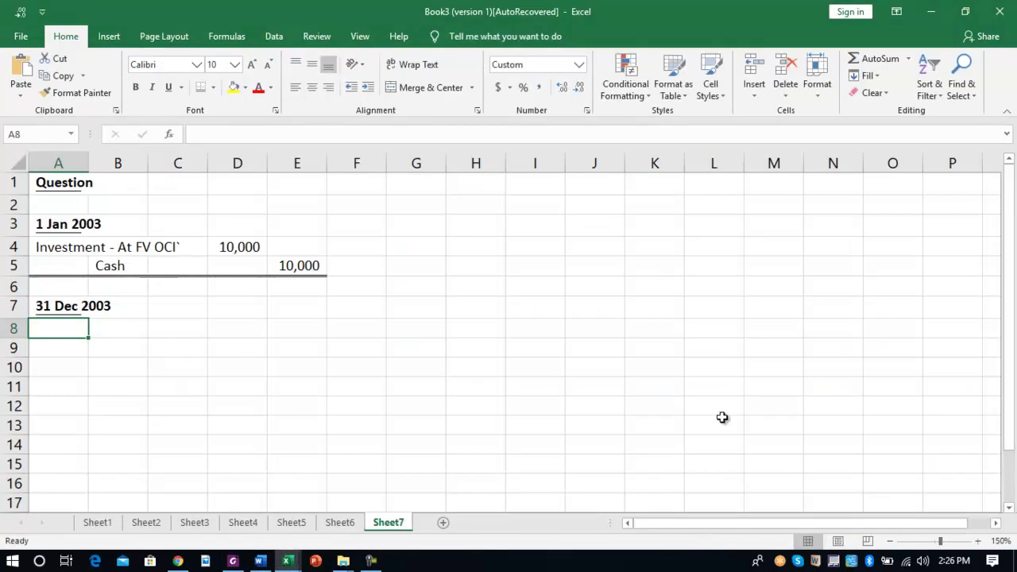
text(OCI)
key(Tab)
key(Tab)
text(=2000)
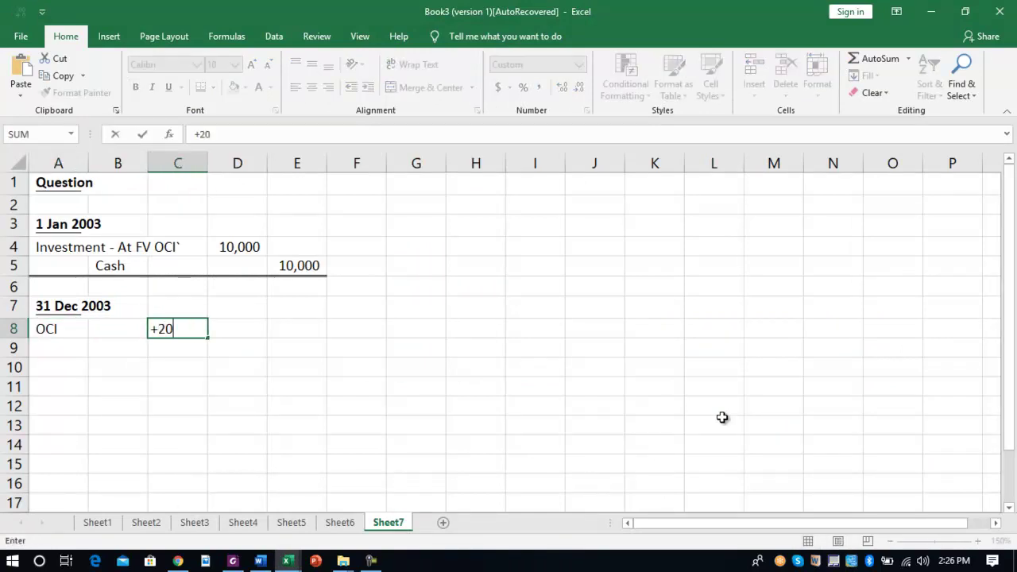
key(Return)
Add the credit line "Investment - FVOCI" in B9 and link its amount in E9 to the OCI amount in C8.
key(Tab)
text(I)
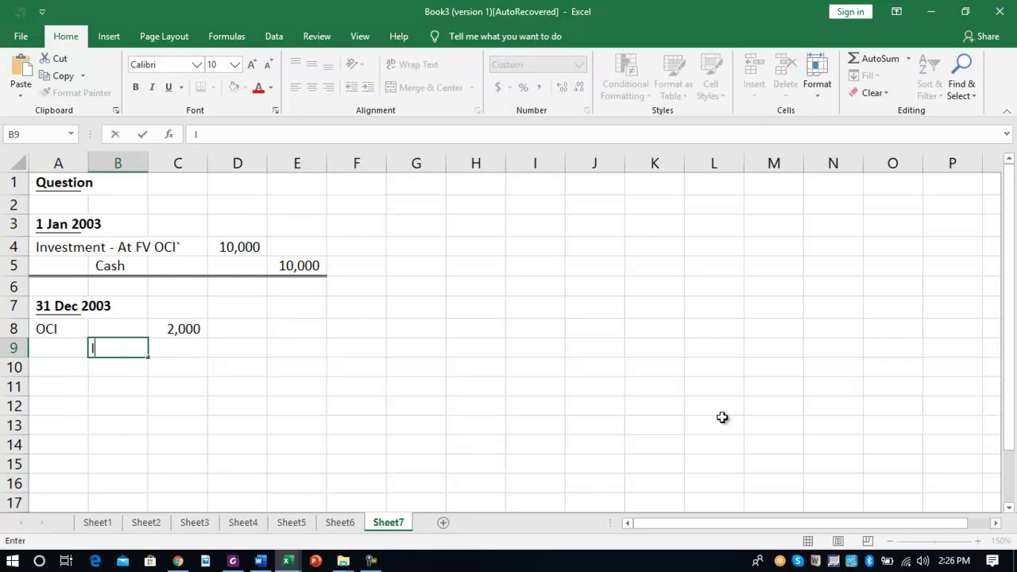
text(nvestment)
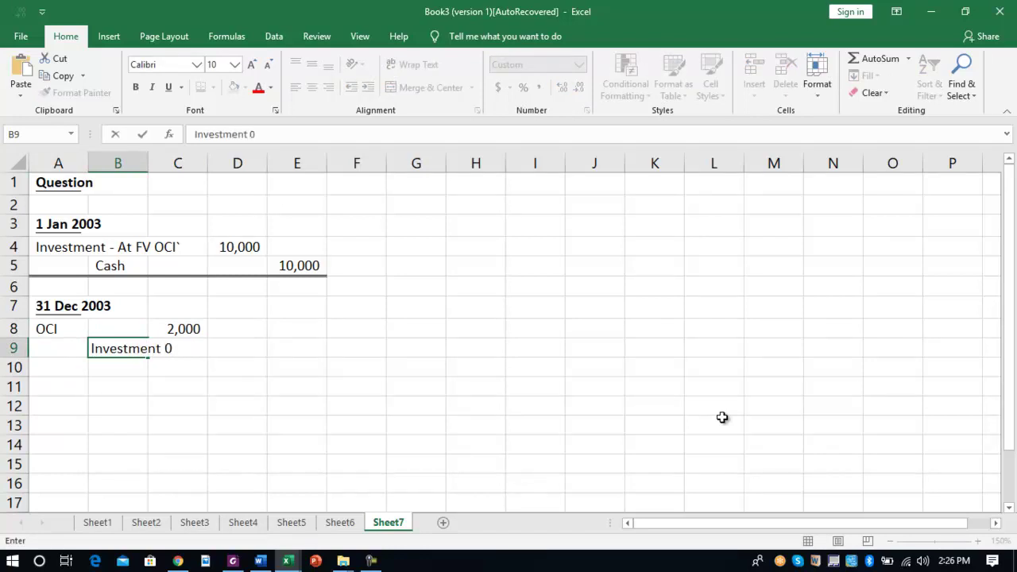
text(- FVOCI)
key(Tab)
key(Tab)
key(Tab)
text(+)
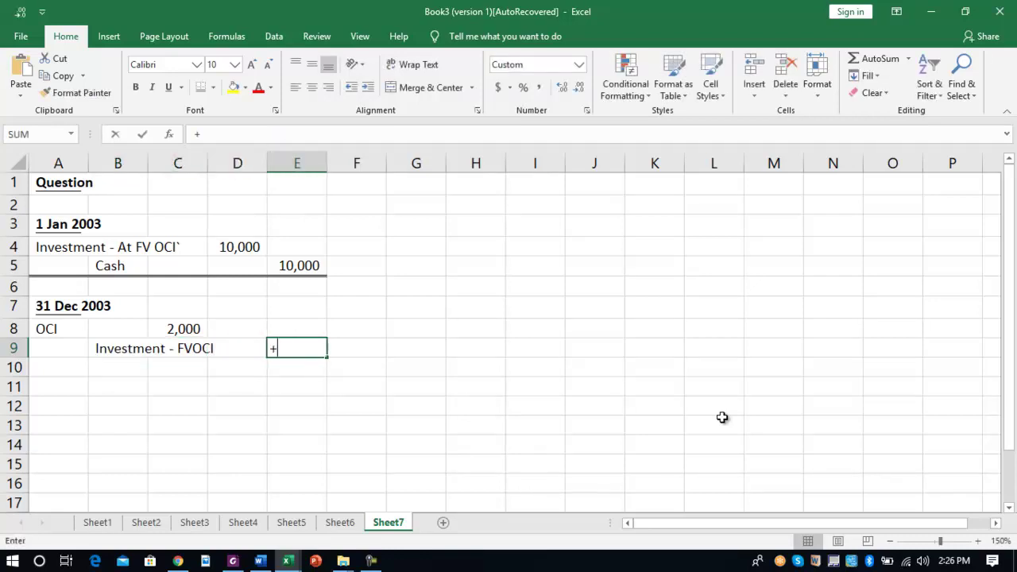
key(Up)
key(Left)
key(Left)
key(Return)
Move the OCI debit amount from C8 to D8.
key(Up)
key(Right)
key(Right)
key(Up)
key(Up)
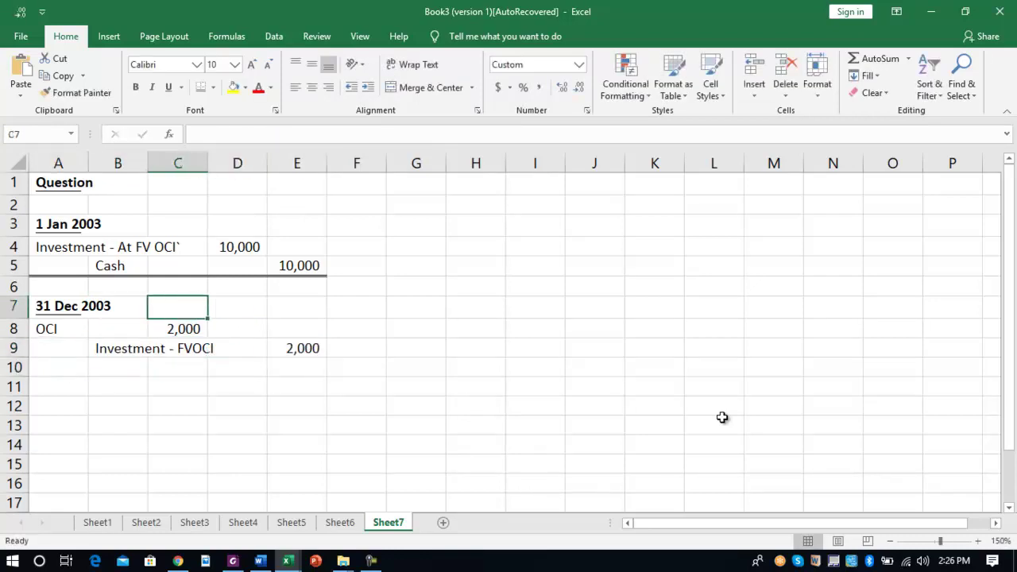
key(Down)
key(ctrl+x)
key(Right)
key(ctrl+v)
Close the 31 Dec 2003 fair value entry with a double bottom border across A9:E9.
key(Down)
key(Left)
key(Left)
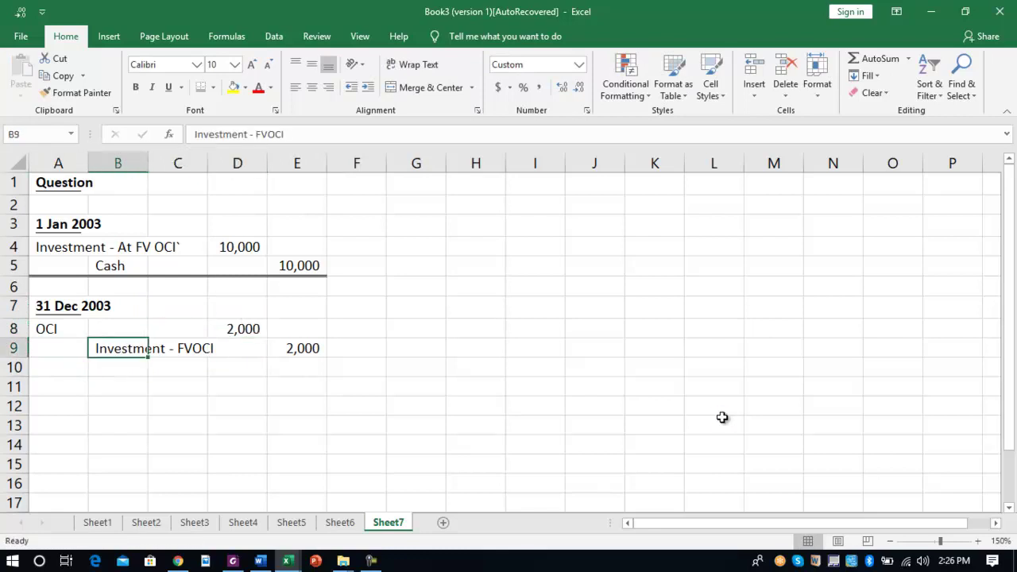
key(Left)
key(shift+Right)
key(shift+Right)
key(shift+Right)
key(shift+Right)
key(alt+h)
key(b)
key(b)
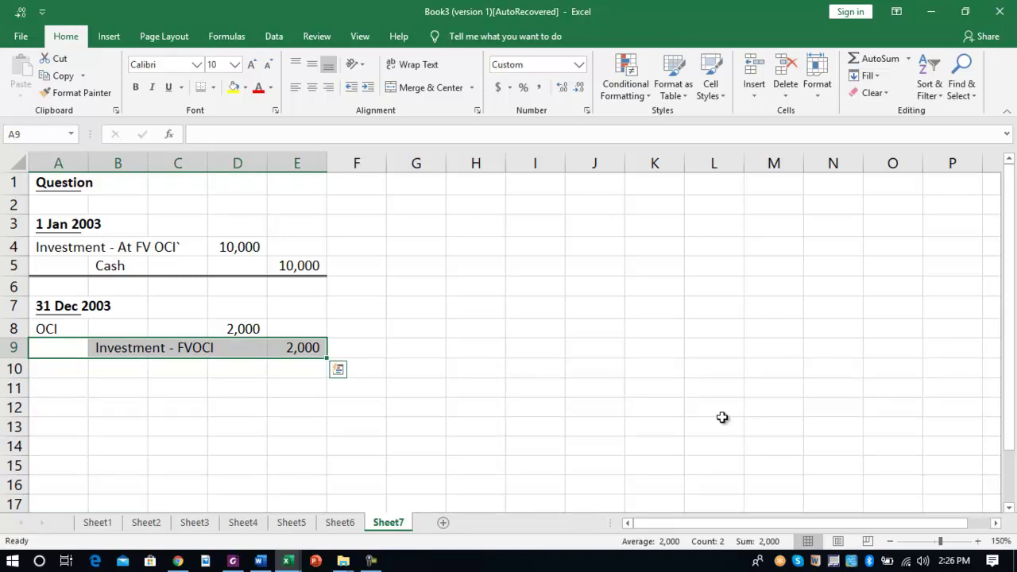
key(Down)
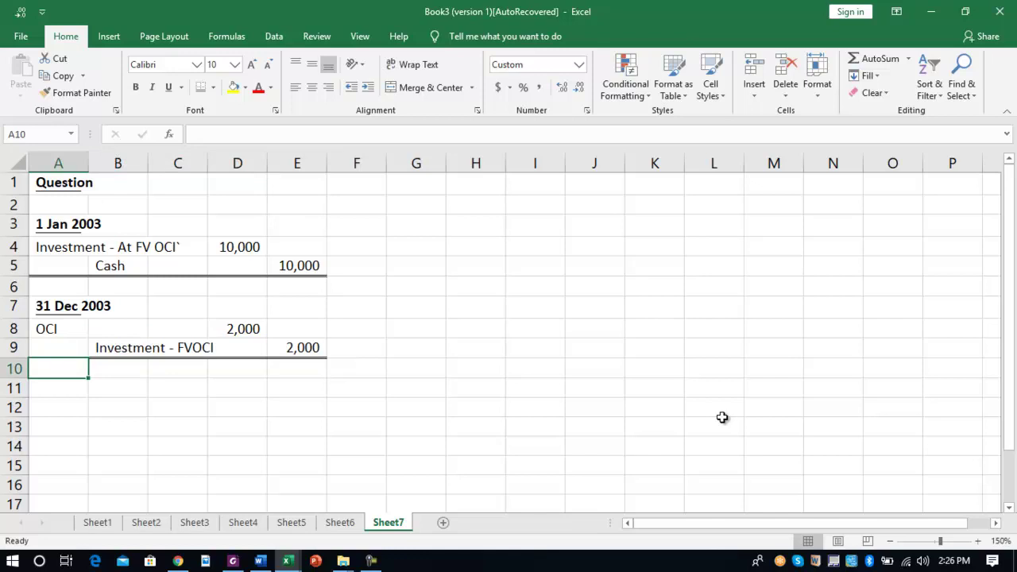
Start a temporary difference working beside the entry with CA 80,000 in G7:H7 and TB 10,000 in G8:H8.
click(422, 311)
text(CF)
key(BackSpace)
text(A)
key(Tab)
text(80000)
key(Return)
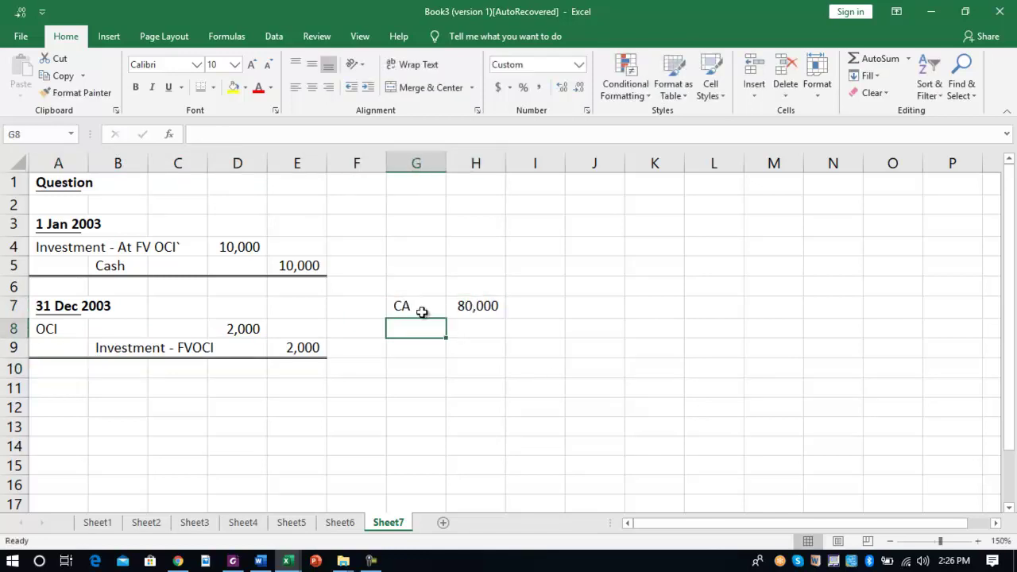
text(TB)
key(Tab)
text(10000)
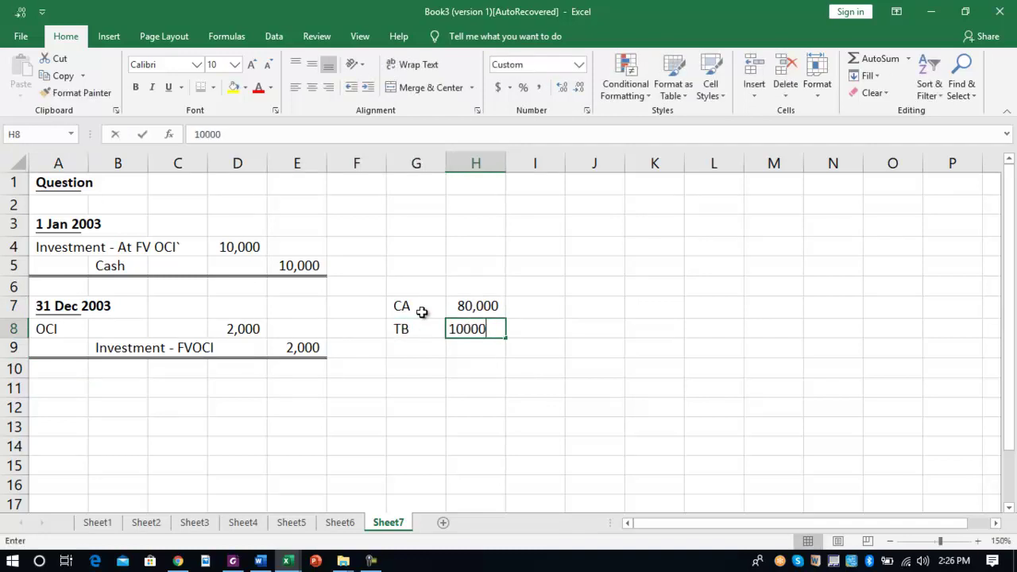
key(Return)
Calculate the difference between CA and TB in H9 with the formula +H7-H8.
key(Right)
key(Right)
key(Left)
text(+)
key(Up)
key(Up)
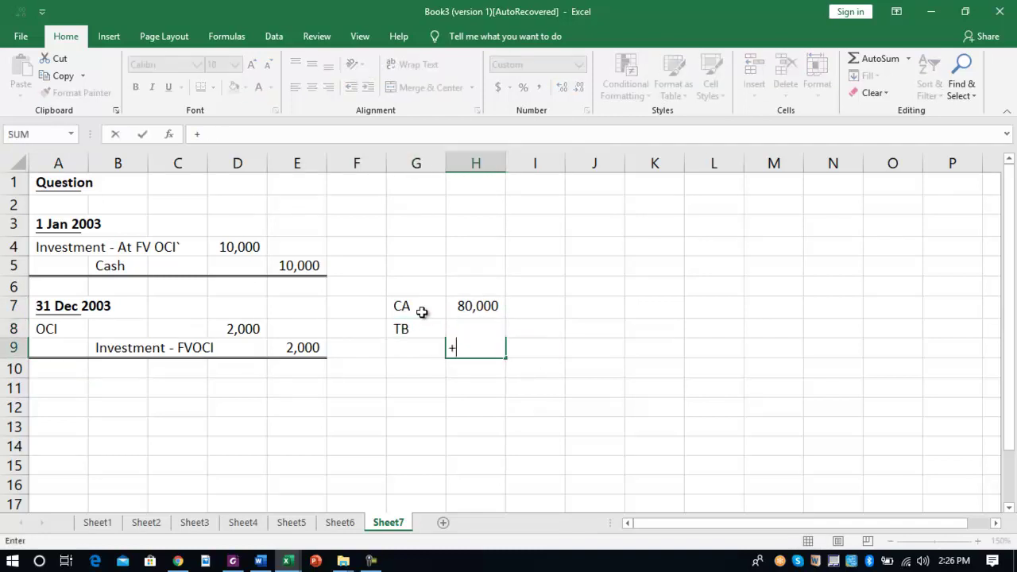
text(-)
key(Up)
key(Return)
key(Up)
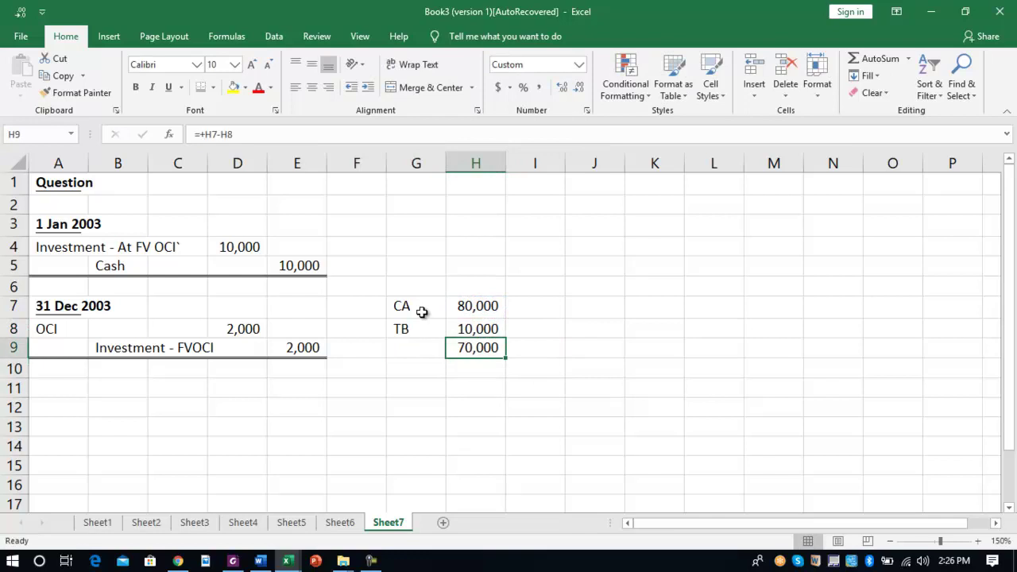
text(+)
key(Escape)
Correct the CA amount in H7 to 8,000 and put total borders on the difference in H9.
key(Up)
key(Up)
key(F2)
key(Return)
key(Up)
text(8000)
key(Down)
key(Down)
key(Down)
Enter the label DTA in A10 to begin the deferred tax entry.
key(Left)
key(Left)
key(Left)
key(Left)
key(Left)
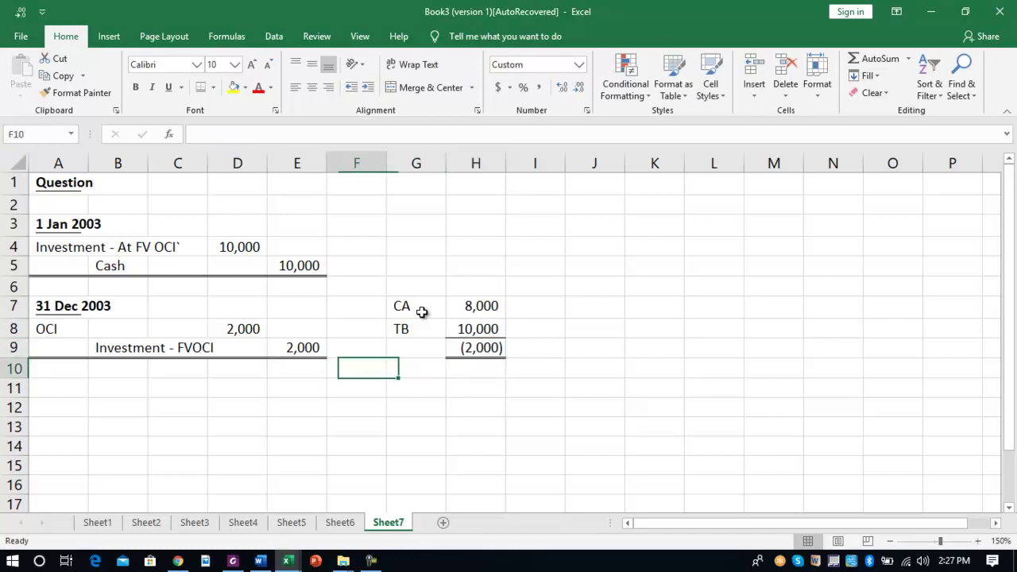
key(Left)
key(Left)
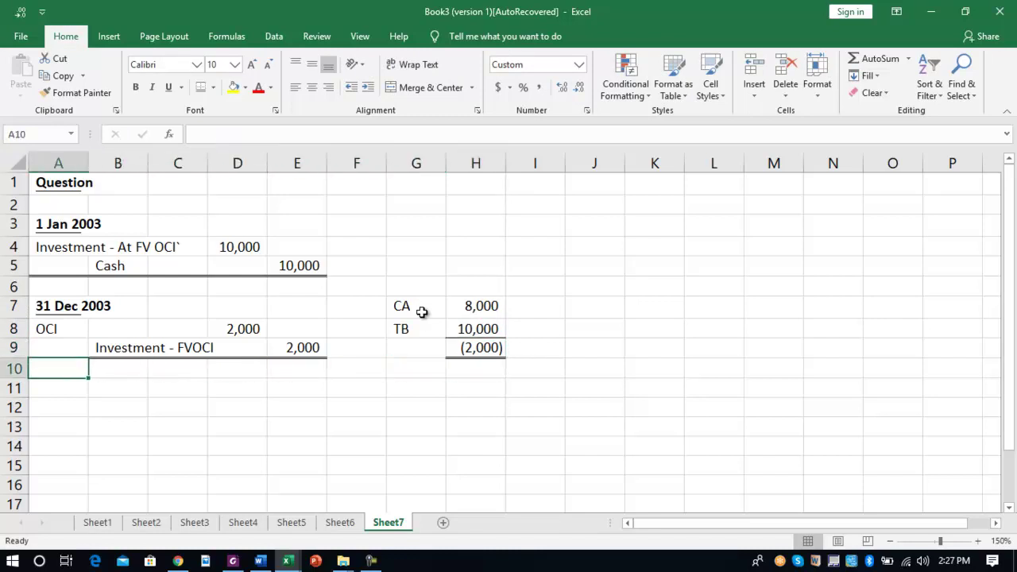
text(DTA)
key(Right)
key(Right)
text(+)
key(Escape)
key(Up)
key(Right)
key(Down)
text(+)
key(Right)
key(Right)
key(Right)
key(Right)
key(Up)
text(*)
key(Page_Down)
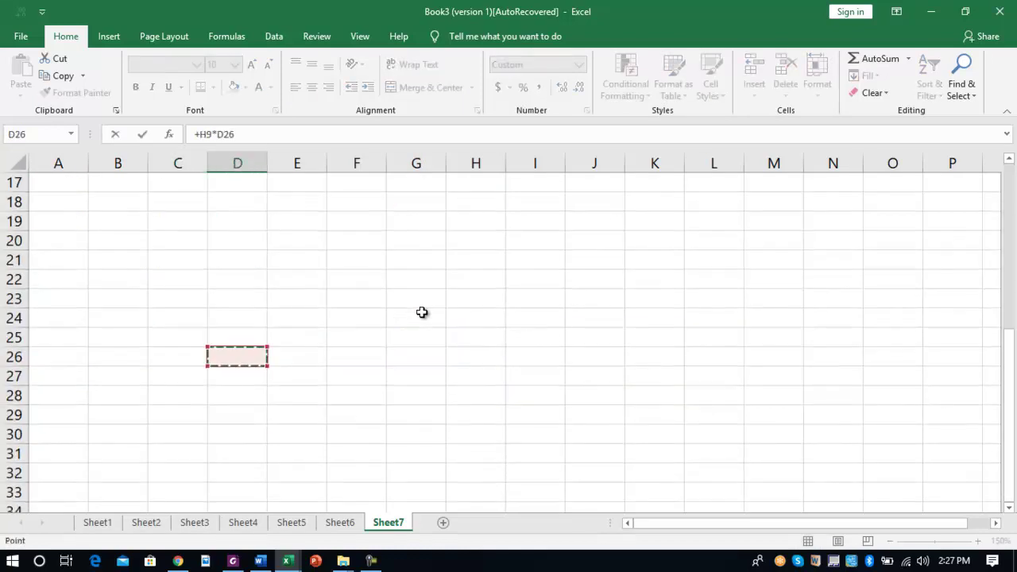
key(Escape)
key(Up)
key(Up)
key(Up)
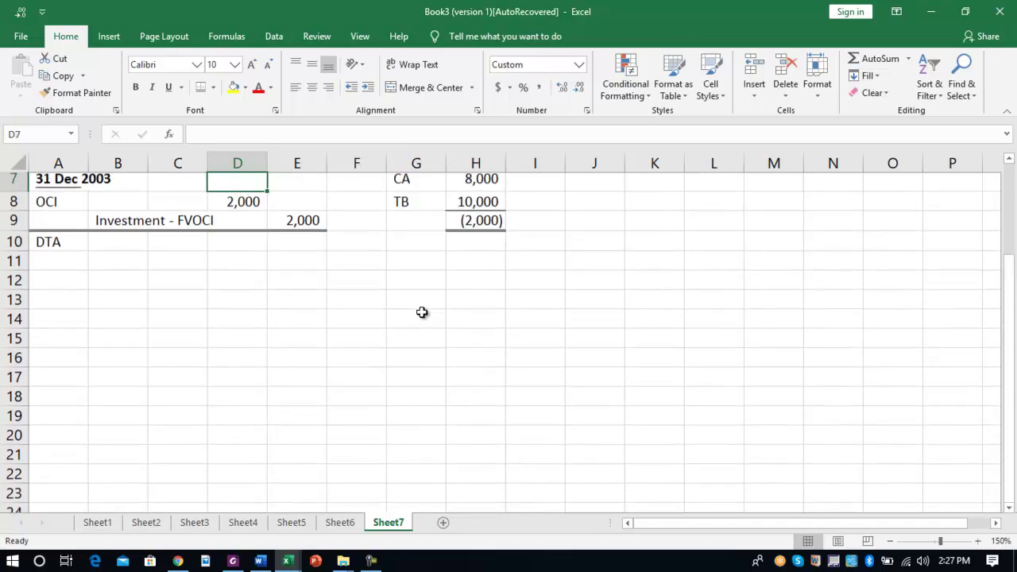
Calculate the DTA amount in D10 as 30% of the temporary difference with the formula +H9*.3.
key(Up)
key(Up)
key(Up)
key(Down)
key(Down)
key(Down)
key(Down)
key(Down)
key(Down)
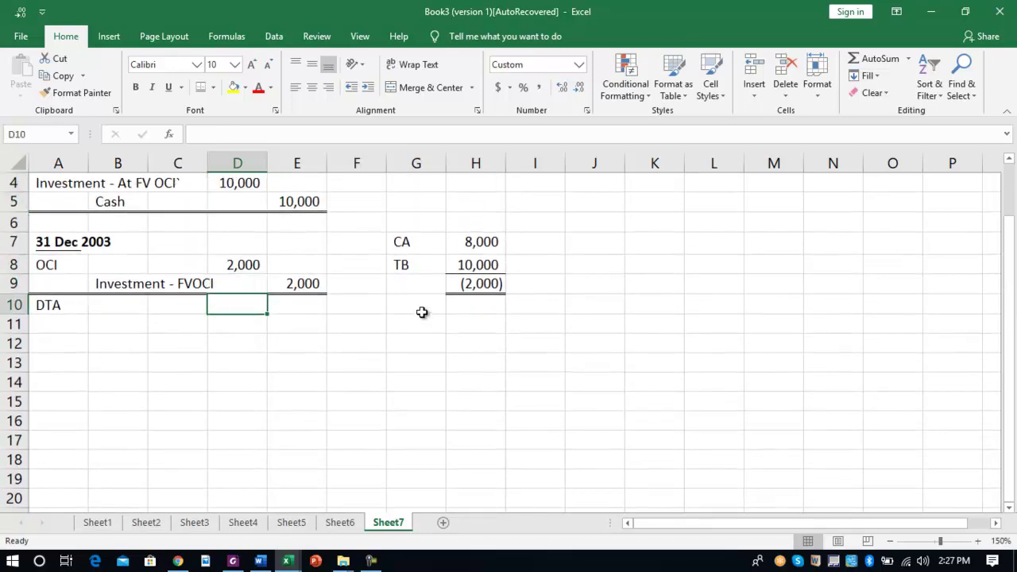
text(+)
key(Right)
key(Right)
key(Up)
key(Right)
key(Right)
text(*)
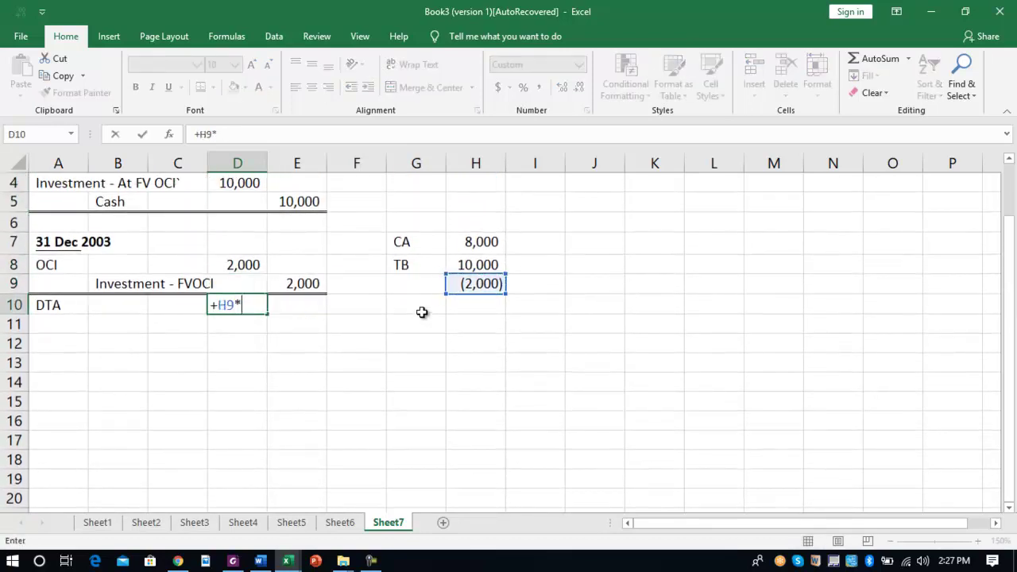
text(.3)
key(Return)
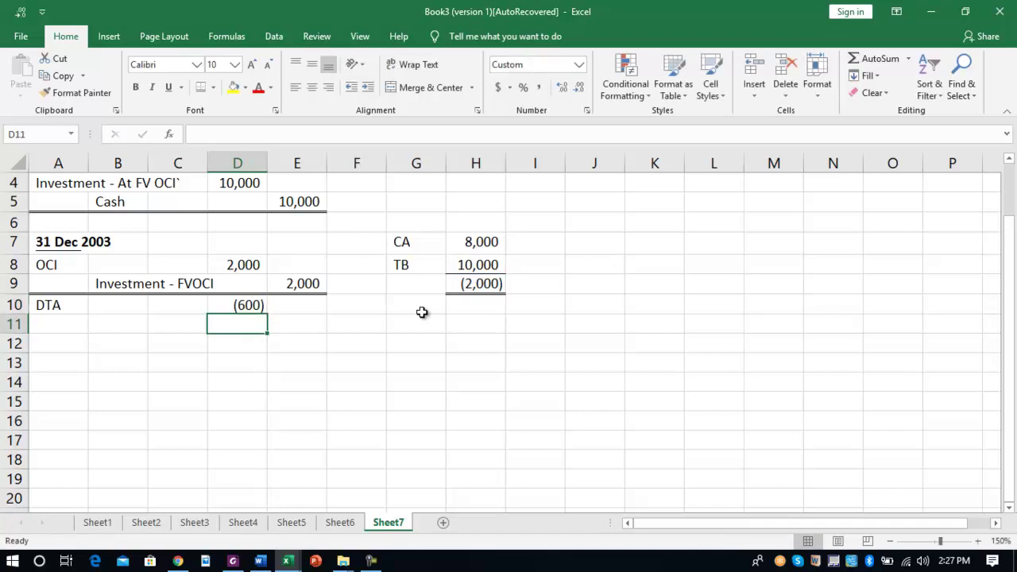
Reverse the sign of the DTA amount in D10 by appending *-1 to its formula.
key(Left)
key(Left)
key(Right)
key(Up)
key(Right)
key(F2)
text(*-1)
key(Return)
Enter the credit label OCI in B11 under the DTA line, correcting the mistyped last letter.
key(Left)
key(Left)
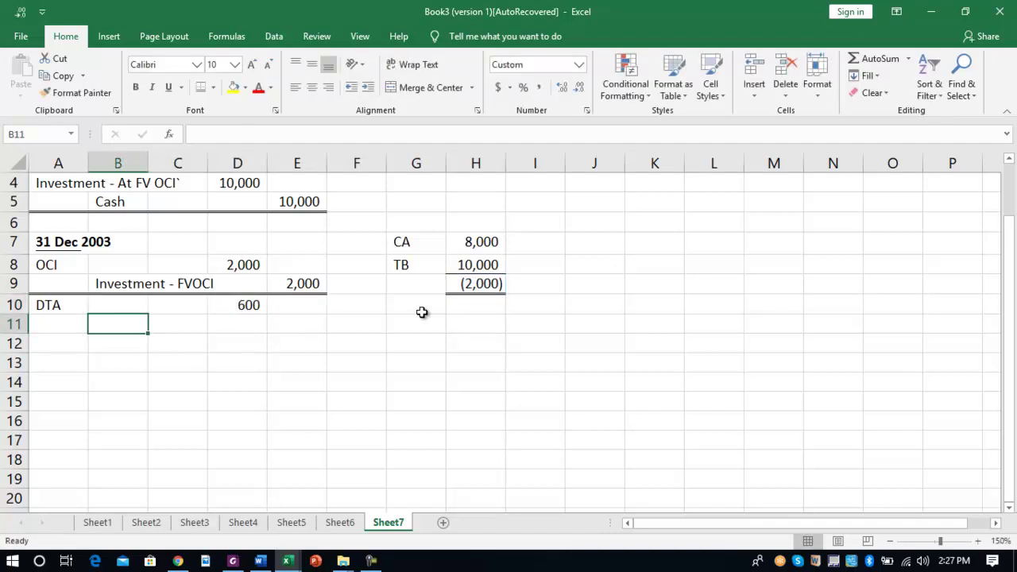
text(OCU)
key(Right)
key(Left)
key(F2)
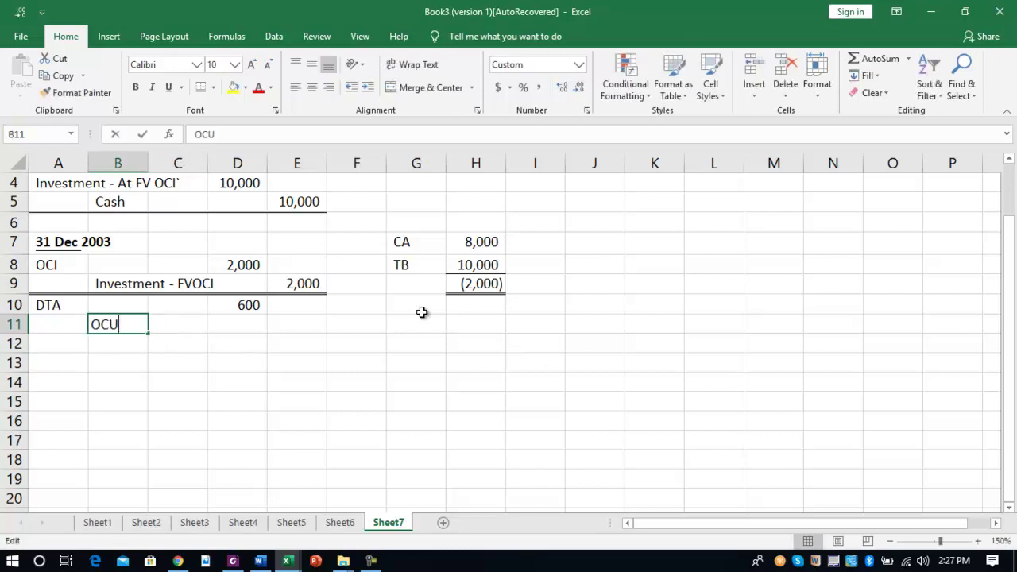
key(BackSpace)
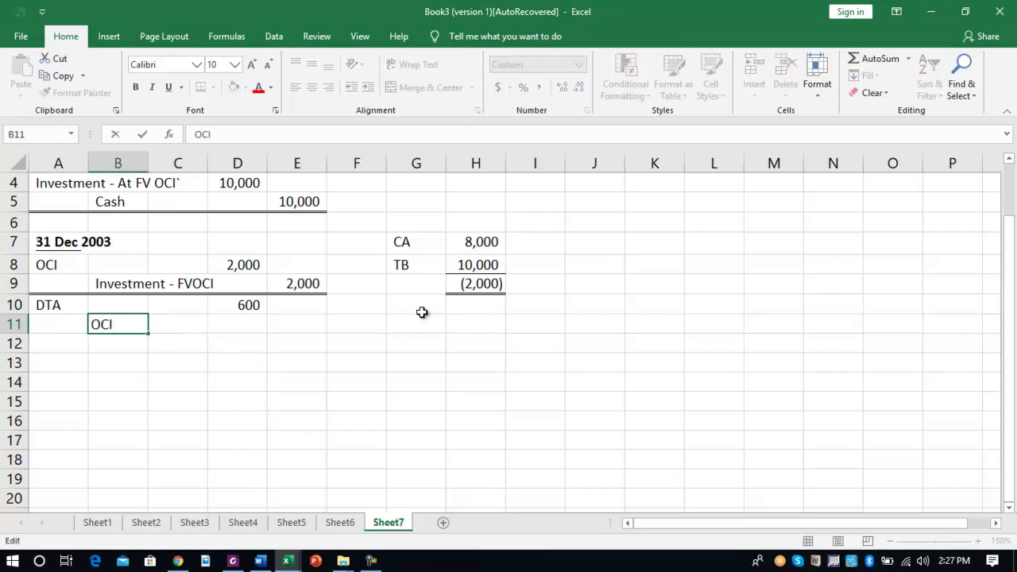
Link the OCI credit in E11 to the DTA amount in D10 with a formula.
key(Up)
key(Up)
key(Up)
key(Right)
key(Right)
key(Down)
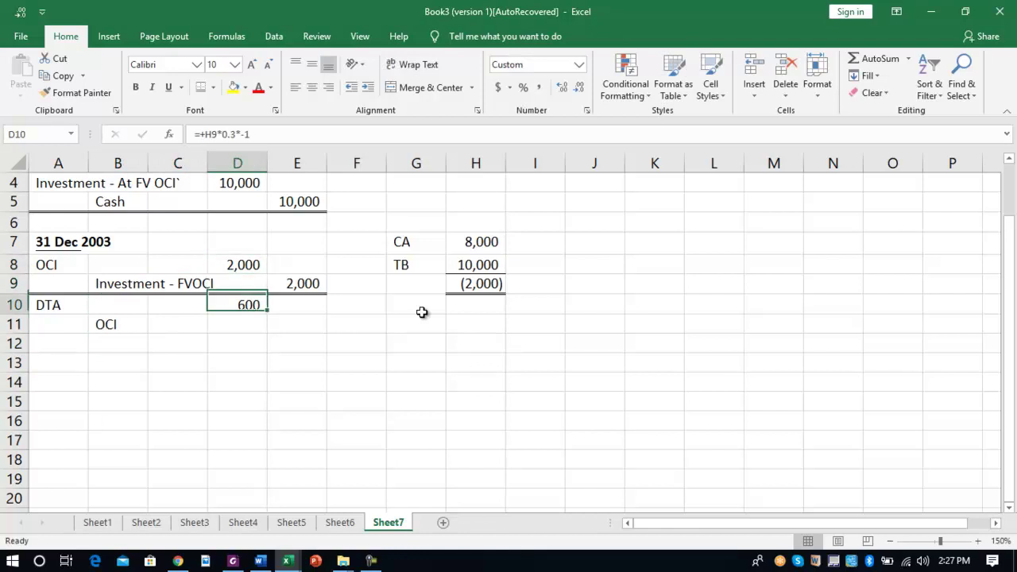
key(Down)
key(Right)
key(Down)
text(+)
key(Up)
key(Right)
key(Left)
key(Left)
key(Return)
Close the deferred tax entry with a double bottom border across A11:E11.
key(Left)
key(Left)
key(Left)
key(Left)
key(Up)
key(shift+Right)
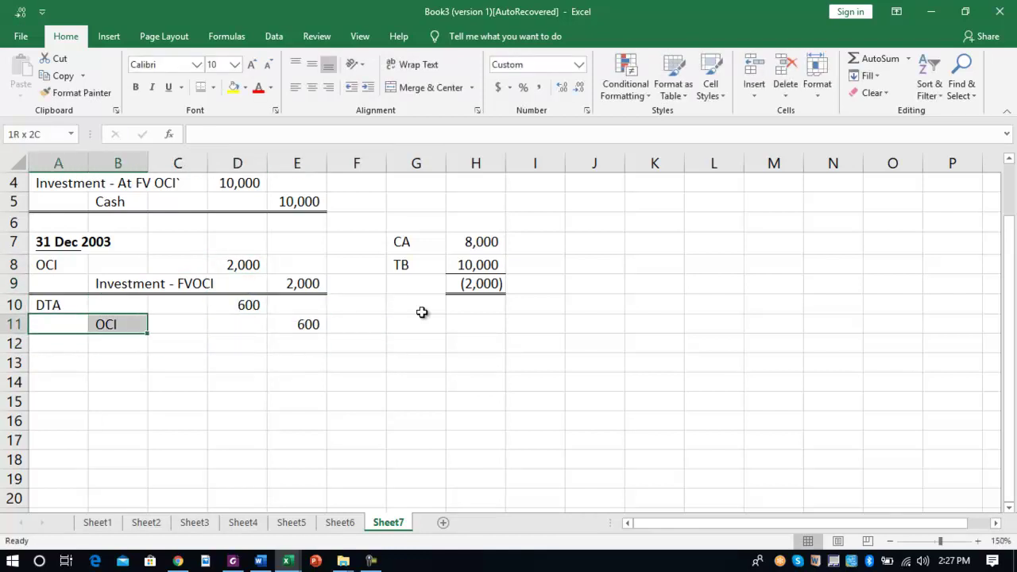
key(shift+Right)
key(shift+Right)
key(shift+Right)
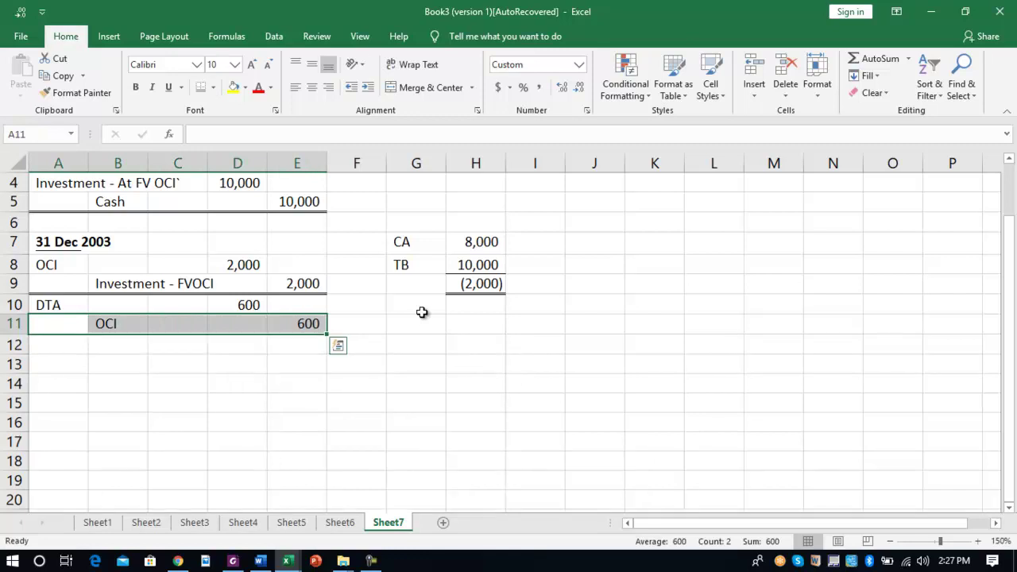
key(F4)
Enter the date heading 31 Marchc 2004 as text in A13, bold and underlined.
key(Down)
key(Down)
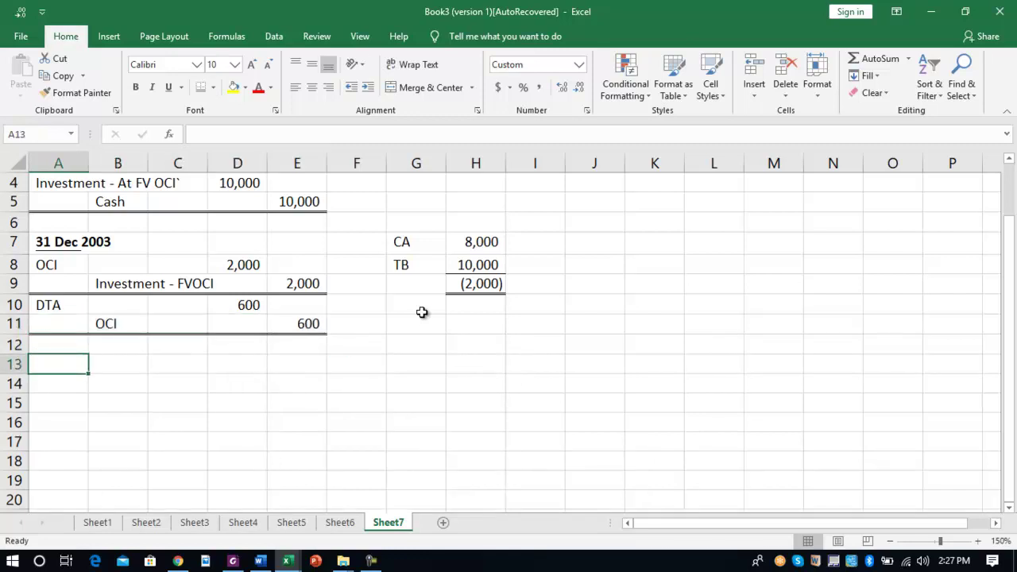
text('31)
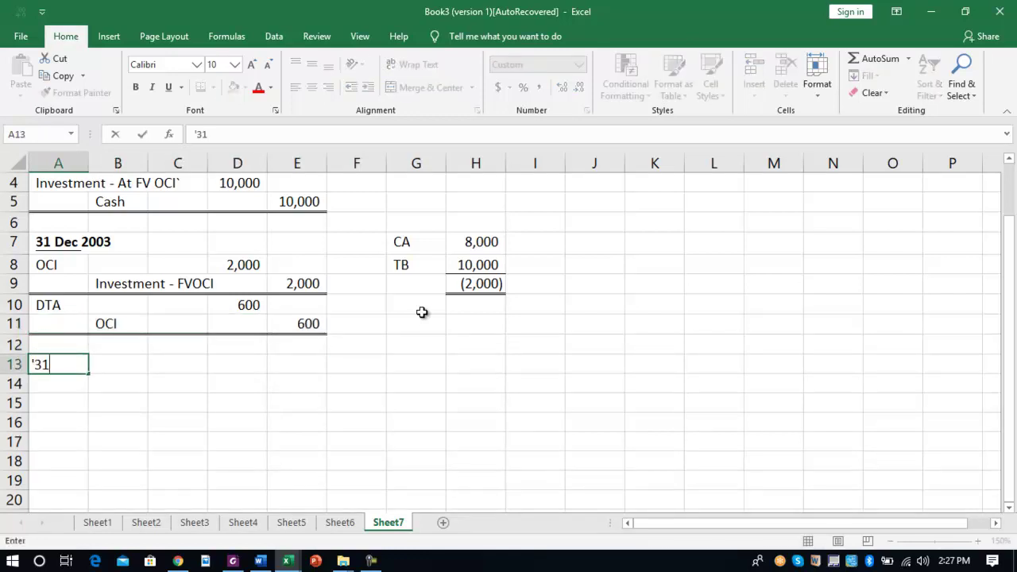
text( Dec)
key(BackSpace)
key(BackSpace)
key(BackSpace)
text(Marchc)
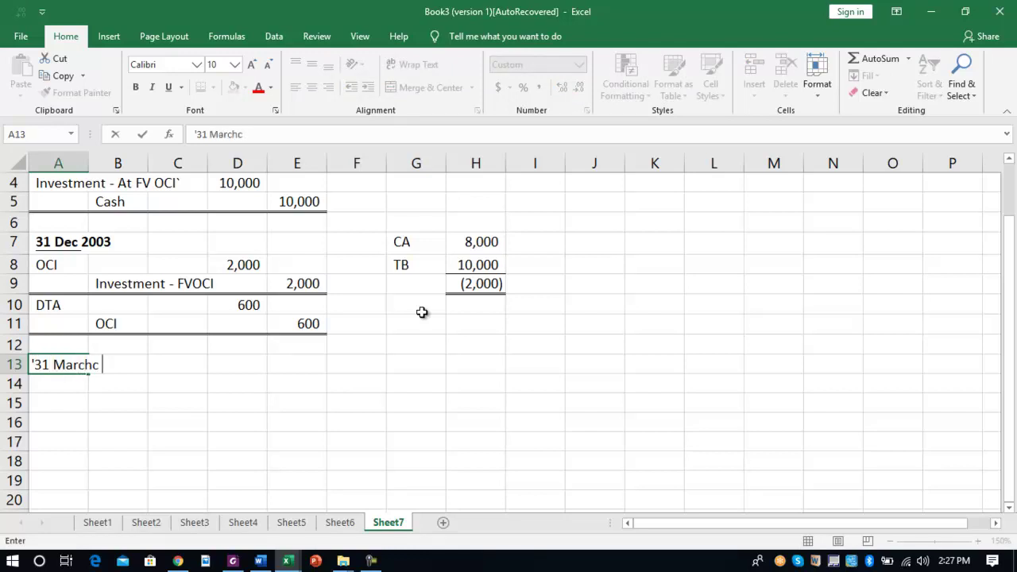
text( 2004)
key(Return)
key(Up)
key(ctrl+b)
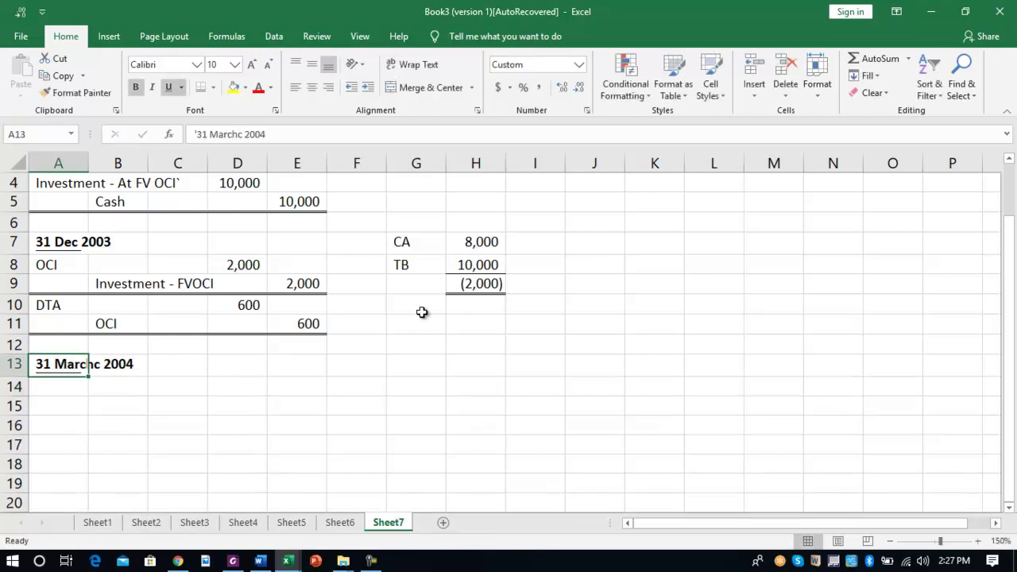
Enter Cash in A14 with a debit of 500 in D14, checking the dividend amount in the Word question.
key(Down)
text(Cash)
key(Tab)
key(Tab)
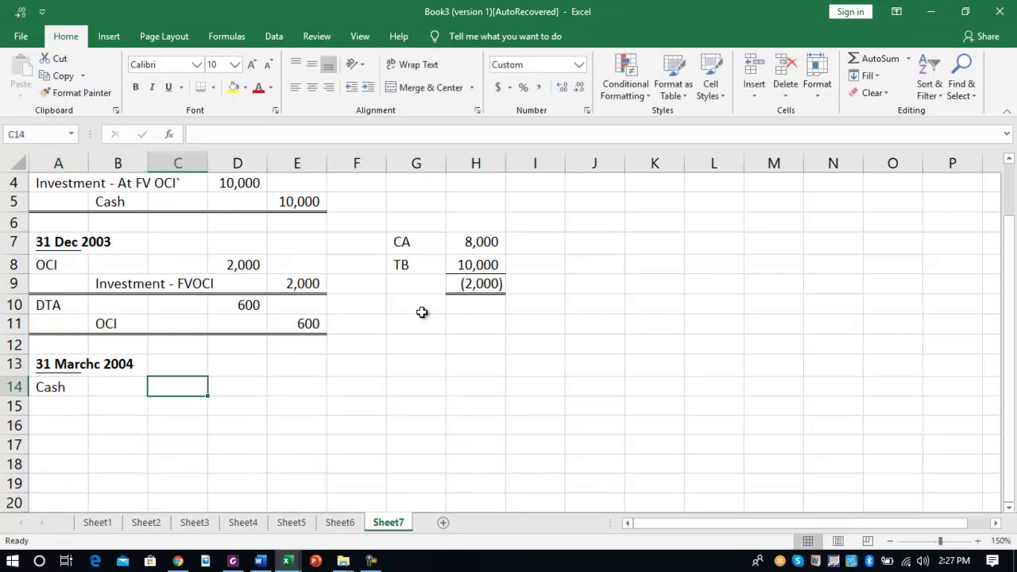
text(+)
key(Escape)
key(Right)
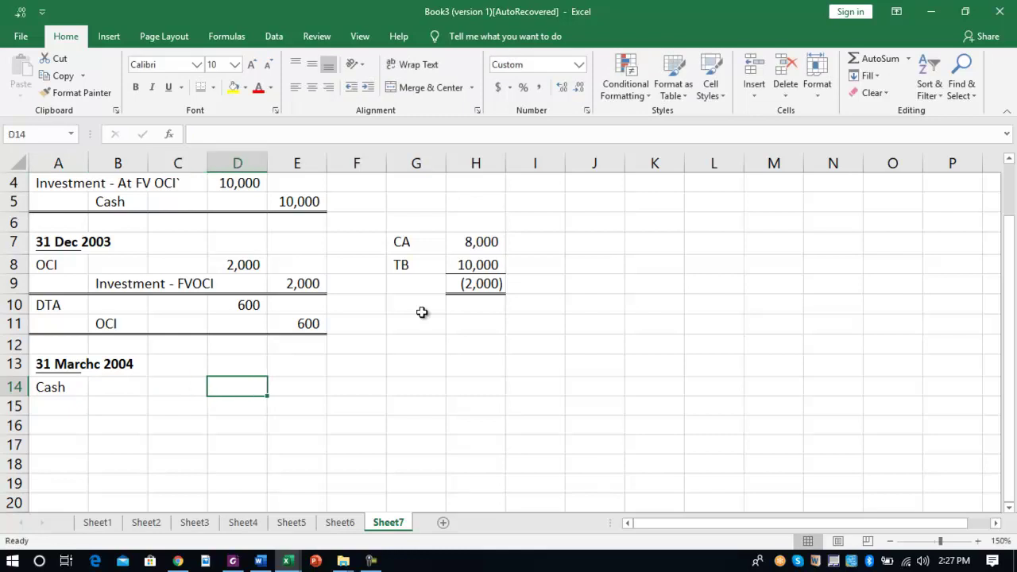
key(alt+Tab)
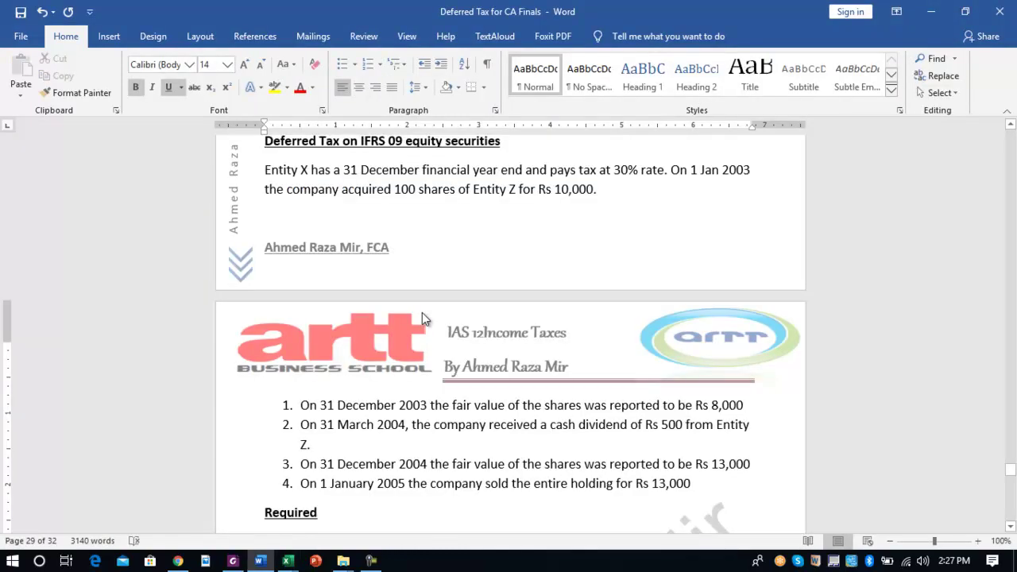
key(alt+Tab)
text(500)
key(Return)
Enter Dividend Income in B15 with a credit of 500 in E15.
key(Right)
text(Dividend)
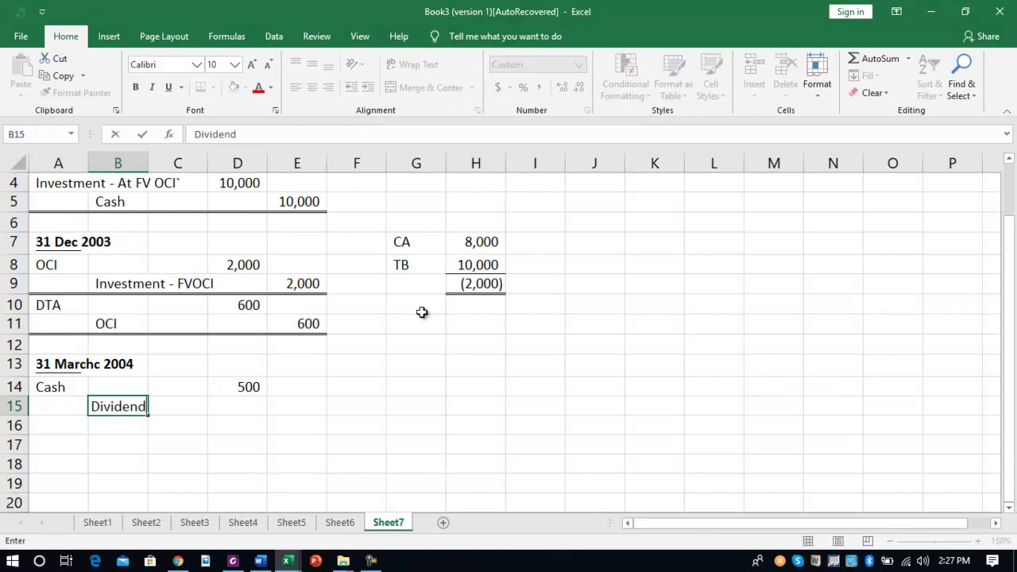
text( Income)
key(Tab)
key(Tab)
key(Tab)
text(500)
key(Return)
Close the dividend entry with a double bottom border across A15:E15.
key(Up)
key(Left)
key(shift+Right)
key(shift+Right)
key(shift+Right)
key(shift+Right)
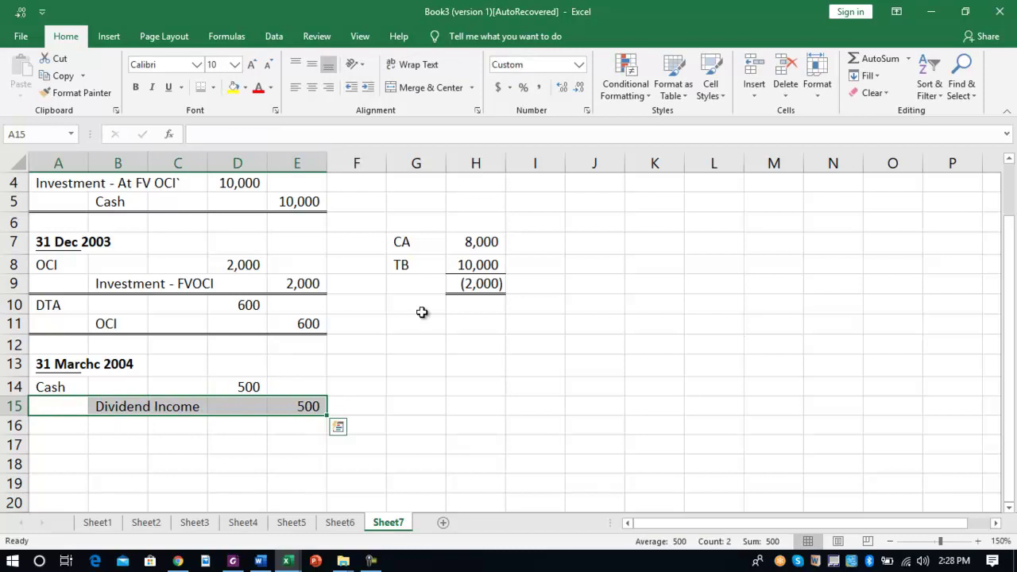
key(alt+h)
key(b)
key(b)
Enter CTExpense in A16 and calculate 10% of the cash dividend in C16 with the formula +D14*10%.
key(Down)
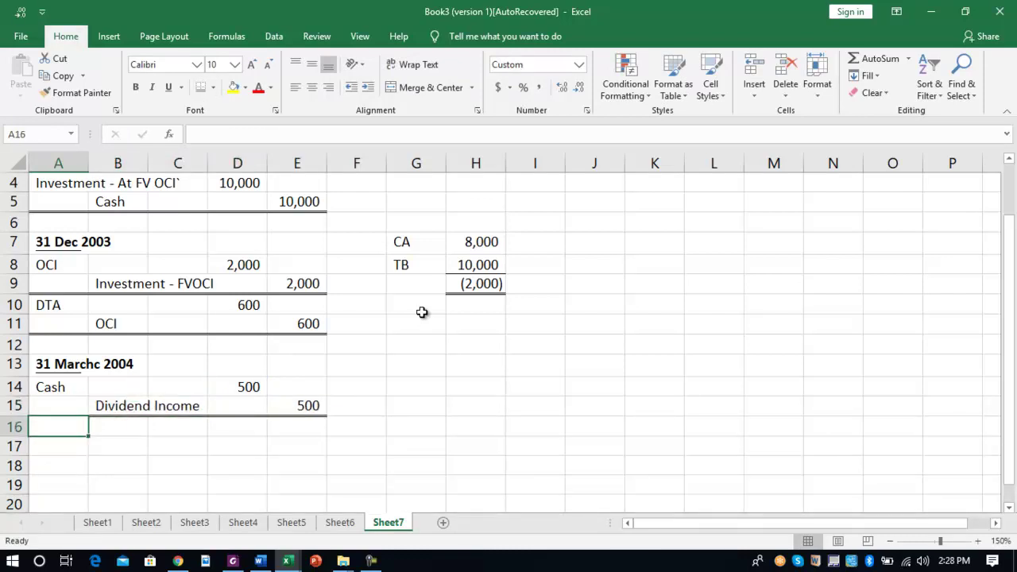
text(CTE)
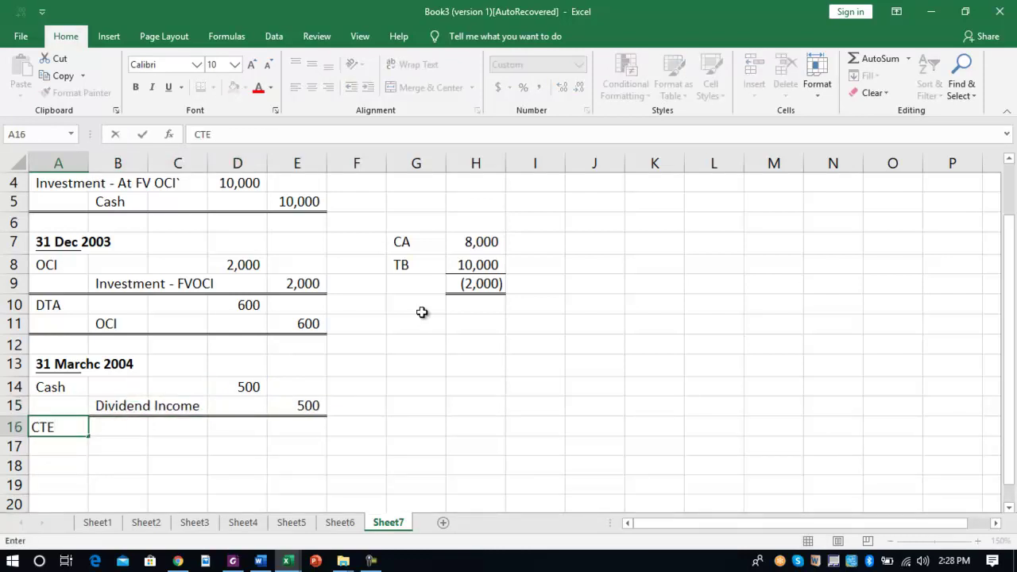
text(xpense)
key(Tab)
key(Tab)
text(+)
key(Up)
key(Right)
key(Up)
text(*10%)
key(Return)
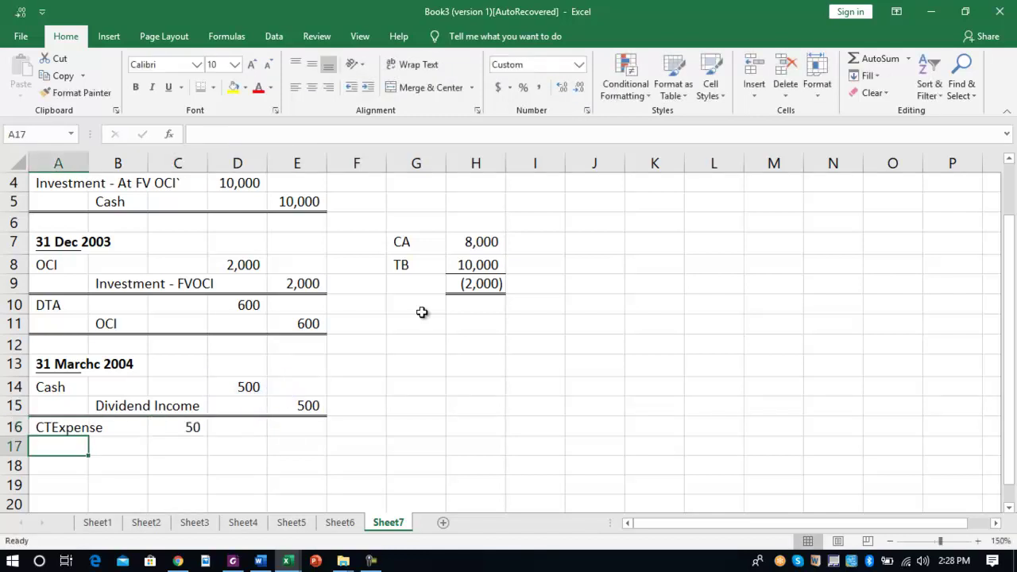
Enter CT Payable in B17 and link its credit in E17 to D16.
key(Tab)
text(C)
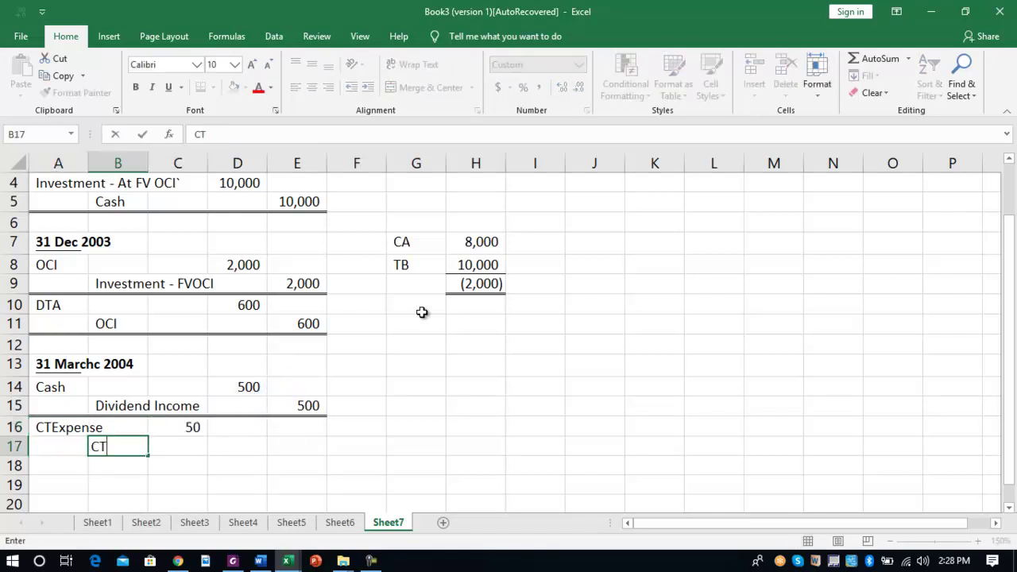
text(T Payable)
key(Tab)
key(Tab)
key(Tab)
text(=)
key(Up)
key(Left)
key(Return)
Move the current tax expense formula from C16 into the debit column at D16.
key(Up)
key(Right)
key(Up)
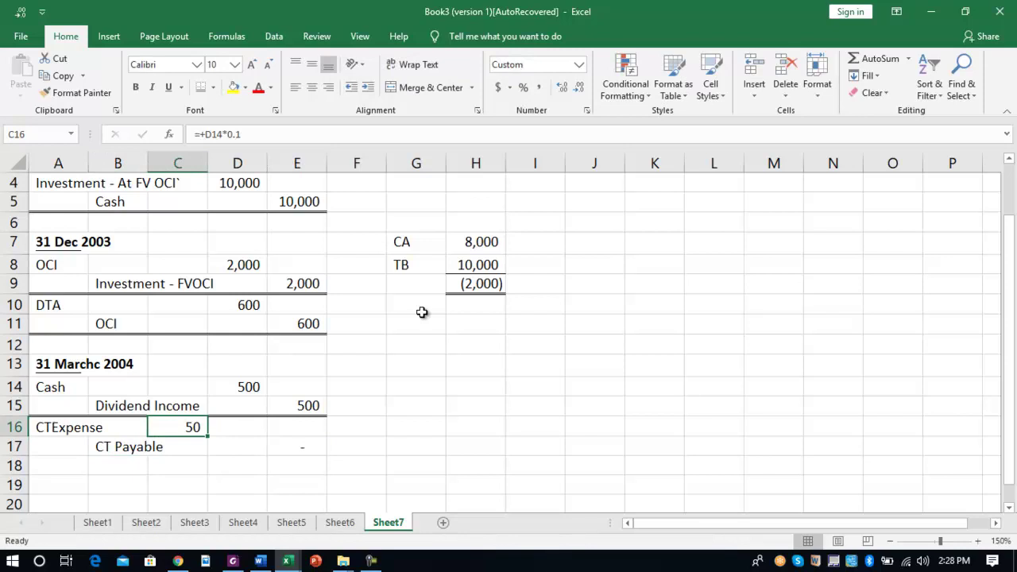
key(ctrl+x)
key(Right)
key(ctrl+v)
Re-enter the CT Payable credit in E17 with the formula +D16.
key(Down)
key(Right)
text(+)
key(Up)
key(Left)
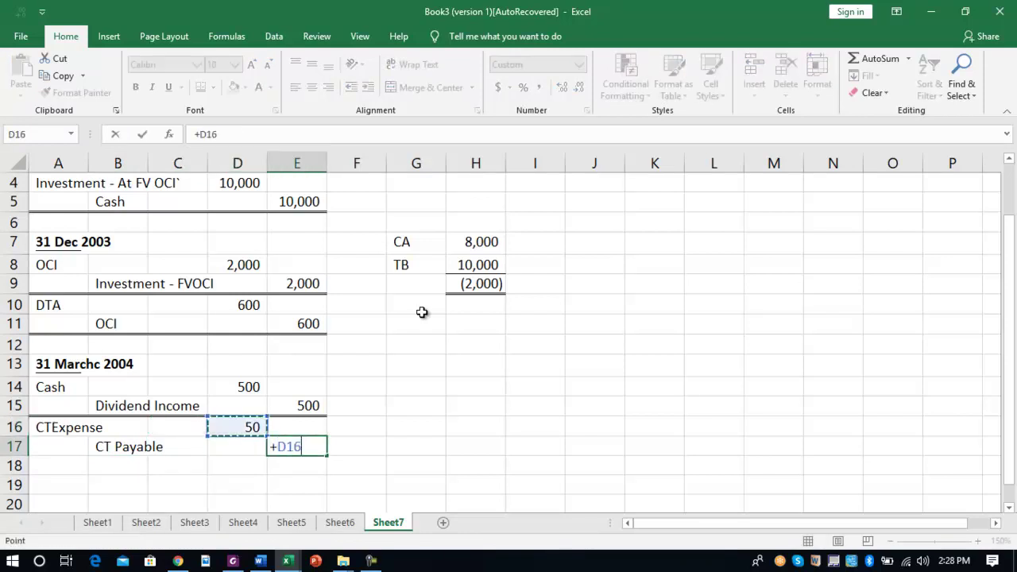
key(shift+Tab)
Close the current tax entry with a double bottom border across A17:E17.
key(shift+Tab)
key(shift+Tab)
key(shift+Tab)
key(shift+Right)
key(shift+Right)
key(shift+Right)
key(shift+Right)
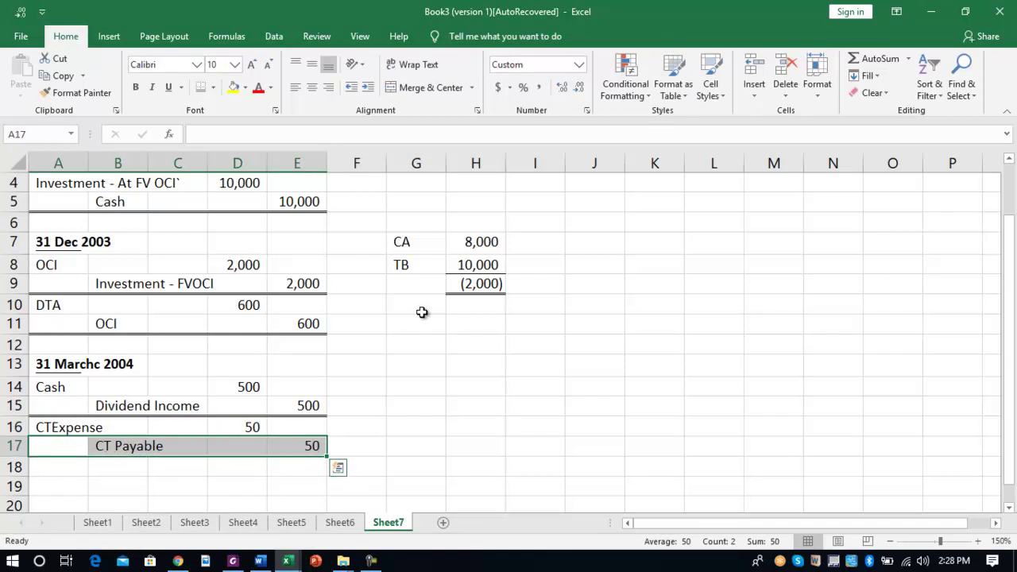
Enter the date heading 31 Dec 2004 as text in A19, bold and underlined.
key(Down)
key(Down)
text(')
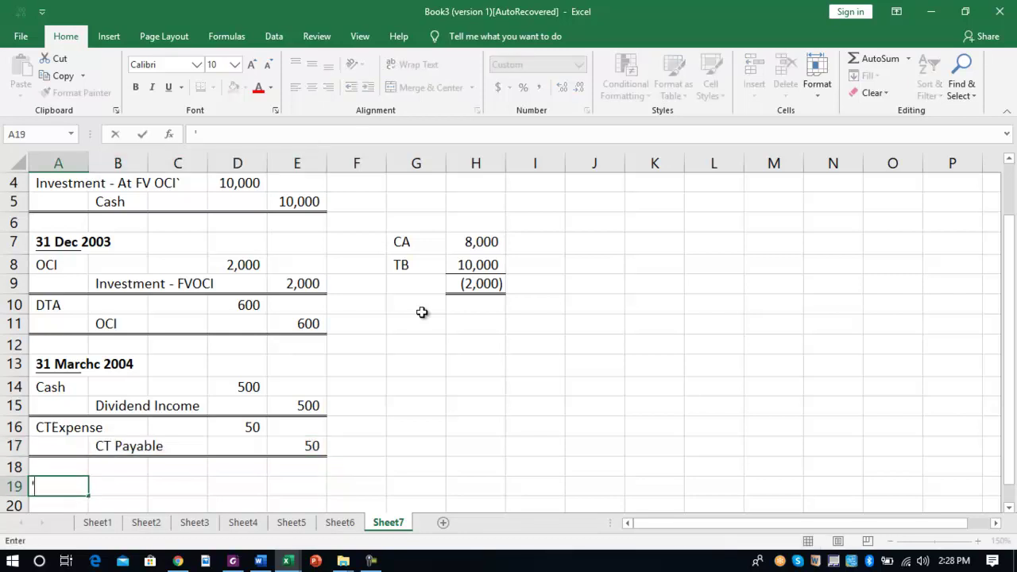
text(31 Dec 2004)
key(Return)
key(Up)
key(ctrl+b)
Consult the question in Word for the 31 December 2004 facts, and enter Investment - FVOCI as the debit account in A20.
key(Down)
key(Down)
key(alt+Tab)
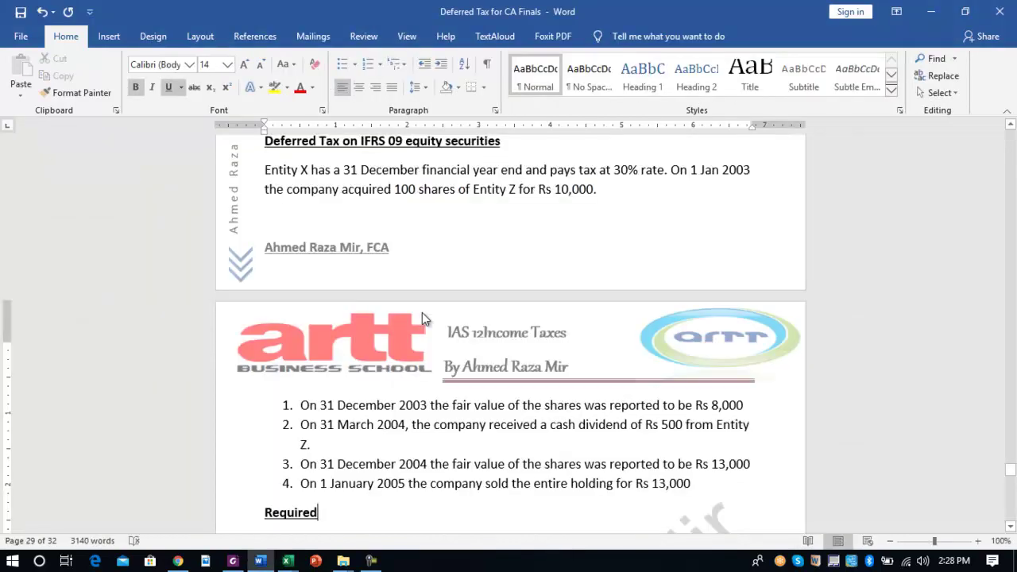
key(alt+Tab)
key(Up)
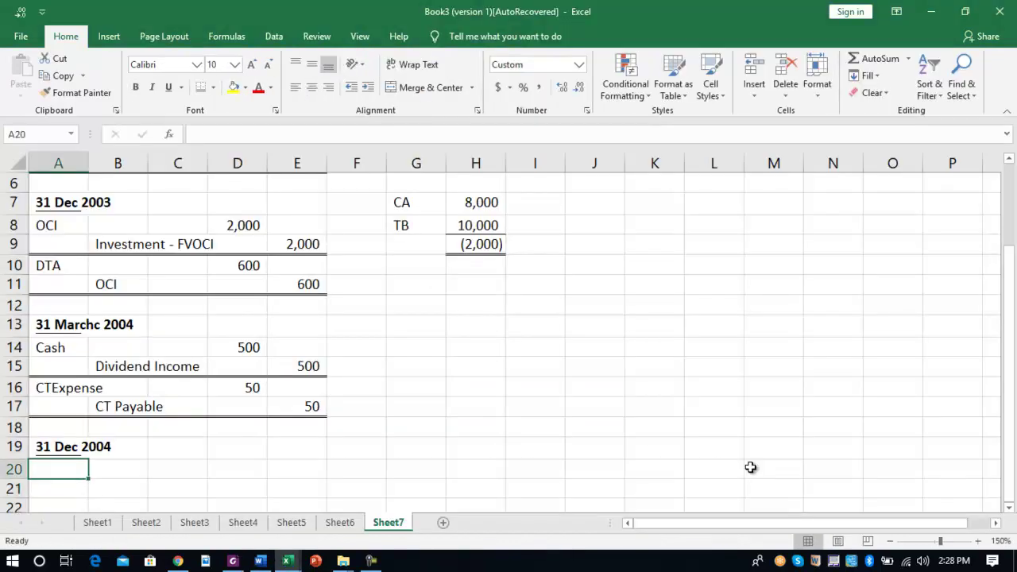
text(Investmen)
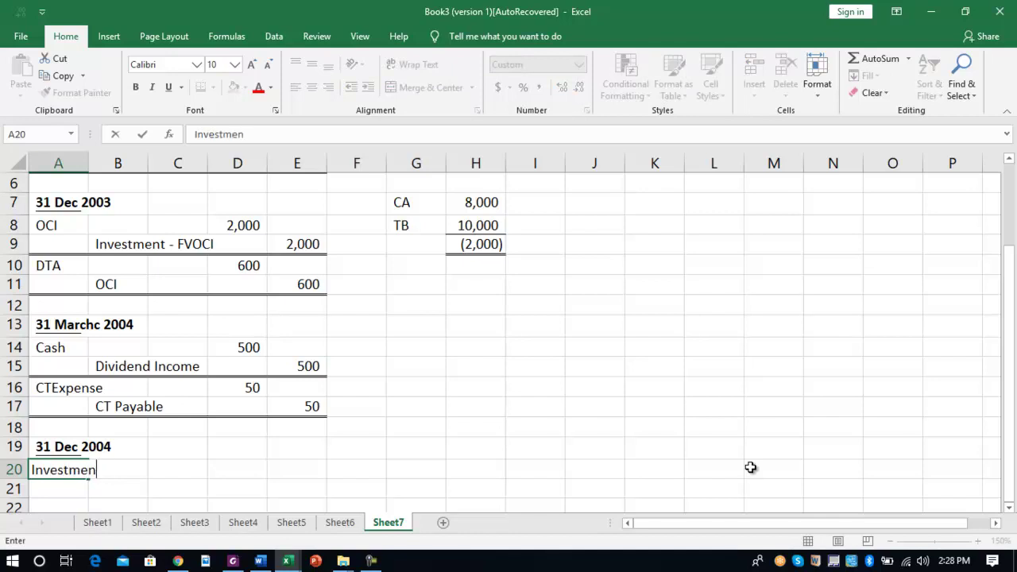
text(OCI)
key(Tab)
key(Tab)
key(Tab)
text(+)
key(Up)
key(Up)
key(Up)
key(Up)
key(Up)
key(Up)
key(Up)
key(Up)
key(Escape)
Enter the 5,000 investment debit in D20 and credit OCI in row 21 with the formula +D20 in E21.
text(5,000)
key(Return)
key(Tab)
text(OCI)
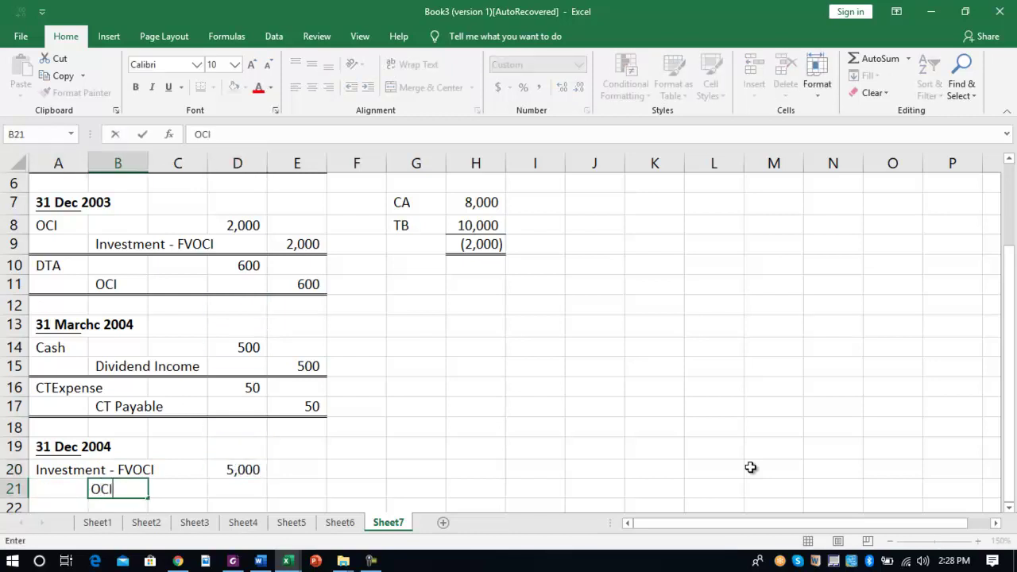
key(Tab)
key(Tab)
key(Tab)
text(+)
key(Left)
key(Up)
key(Return)
Close the fair value gain entry with a double bottom border across A21:E21.
key(Up)
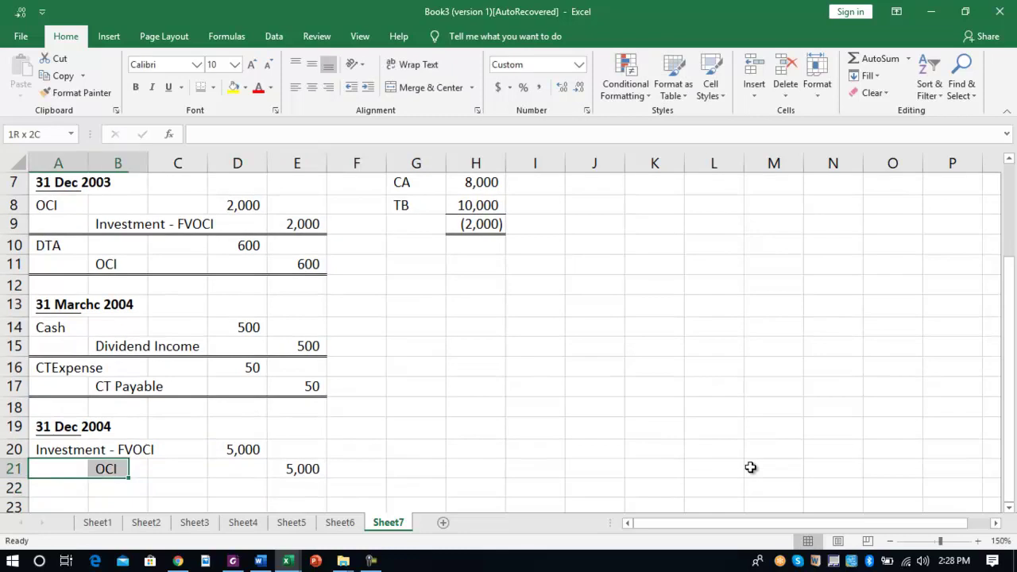
key(shift+Right)
key(shift+Right)
key(shift+Right)
key(shift+Right)
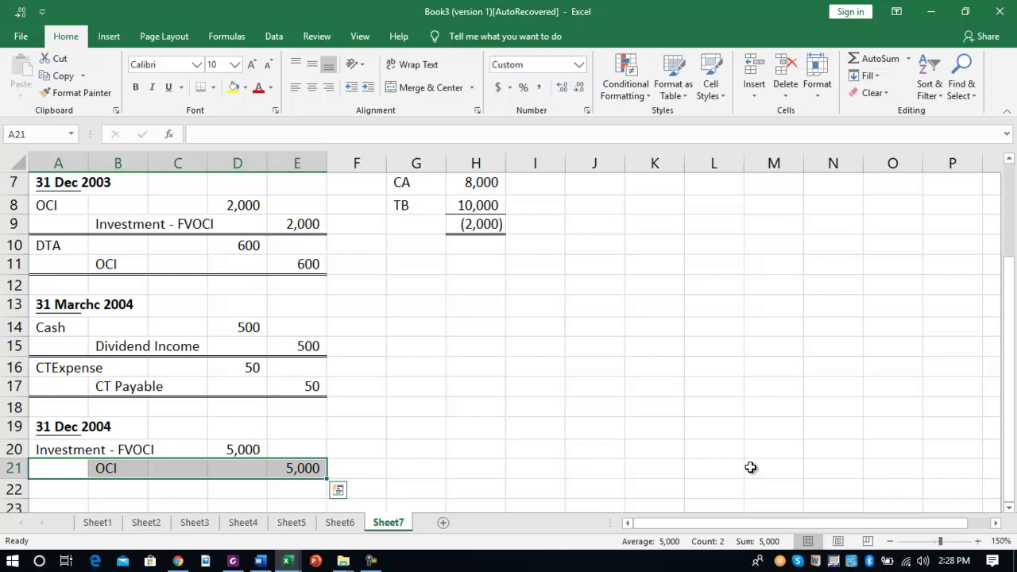
key(alt+h)
key(b)
key(b)
Enter the OCI deferred tax debit in row 22, with the formula +E21*.3 in C22.
key(Down)
text(O)
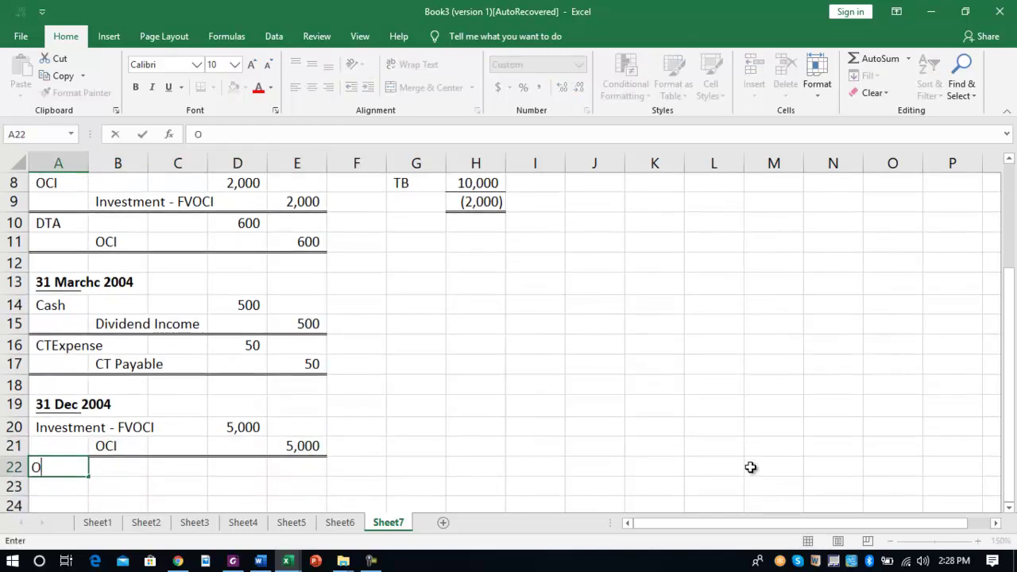
key(Right)
key(Right)
text(+)
key(Right)
key(Right)
key(Up)
text(*.)
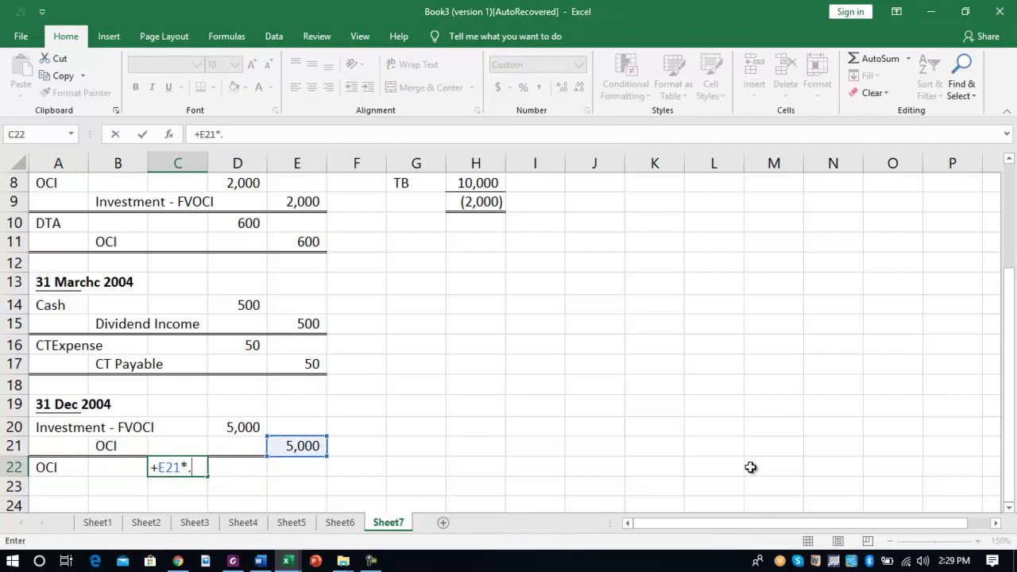
text(3)
key(Return)
Enter a DTA credit in row 23 that reverses the 2003 asset, with the formula +D10 in D23.
key(Right)
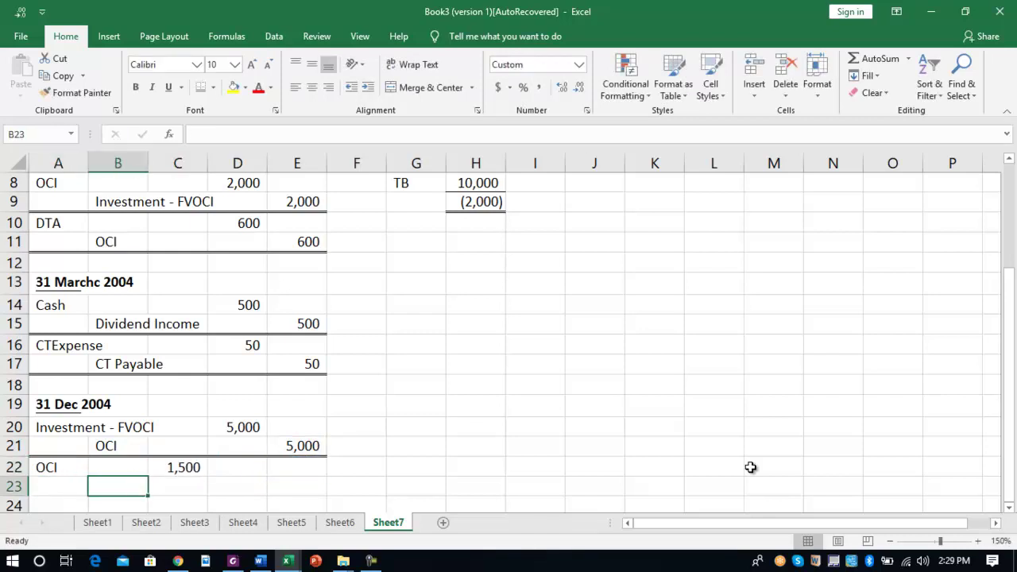
text(DTA)
key(Right)
key(Right)
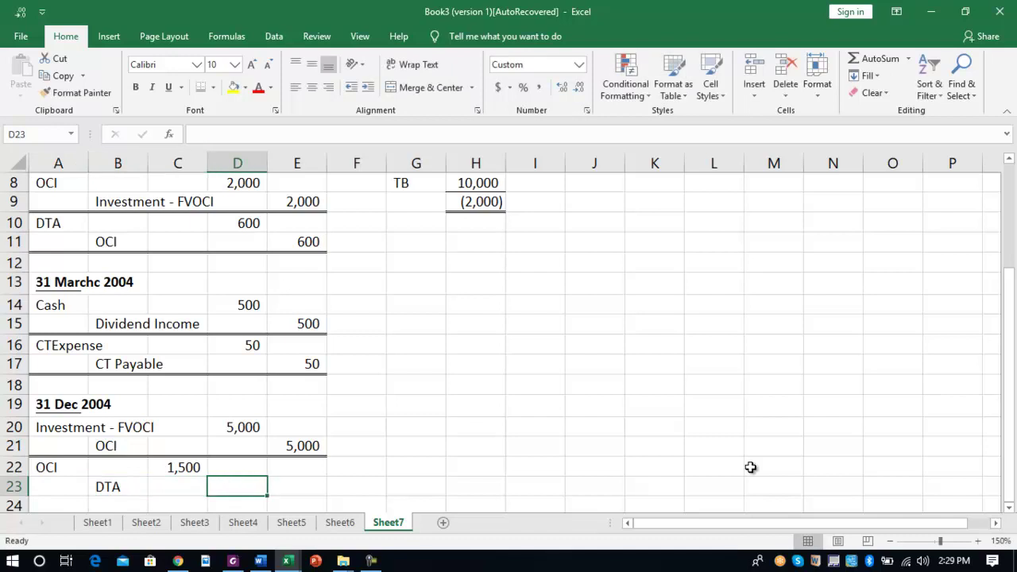
text(+)
key(Up)
key(Up)
key(Up)
key(Up)
key(Up)
key(Up)
key(Up)
key(Up)
key(Up)
key(Up)
key(Up)
key(Up)
key(Up)
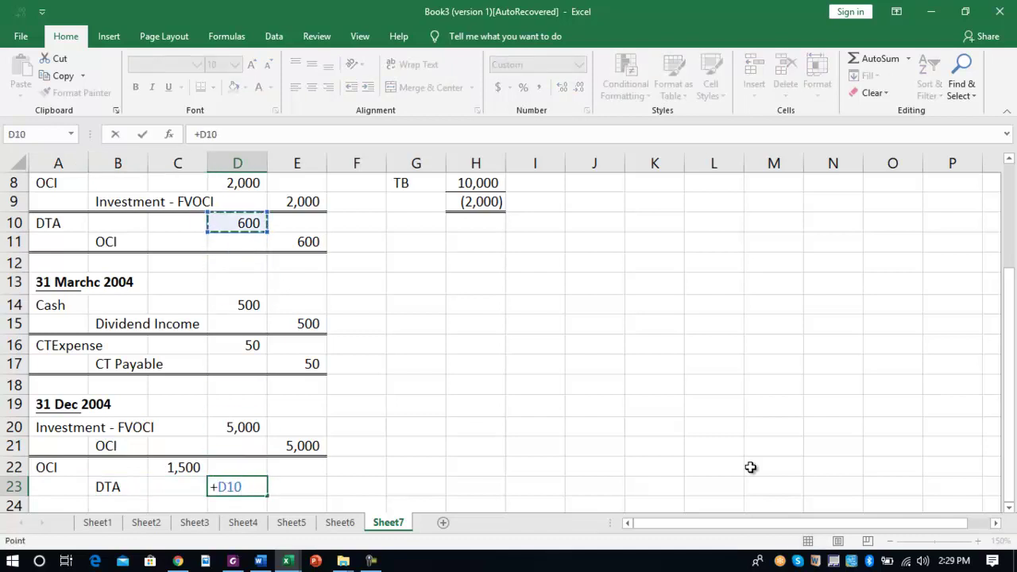
key(Return)
Enter a DTL credit in row 24 for the remaining deferred tax, with the formula +C22-D23 in D24.
text(DTA)
key(BackSpace)
text(L)
key(Right)
key(Right)
text(+)
key(Left)
key(Up)
key(Up)
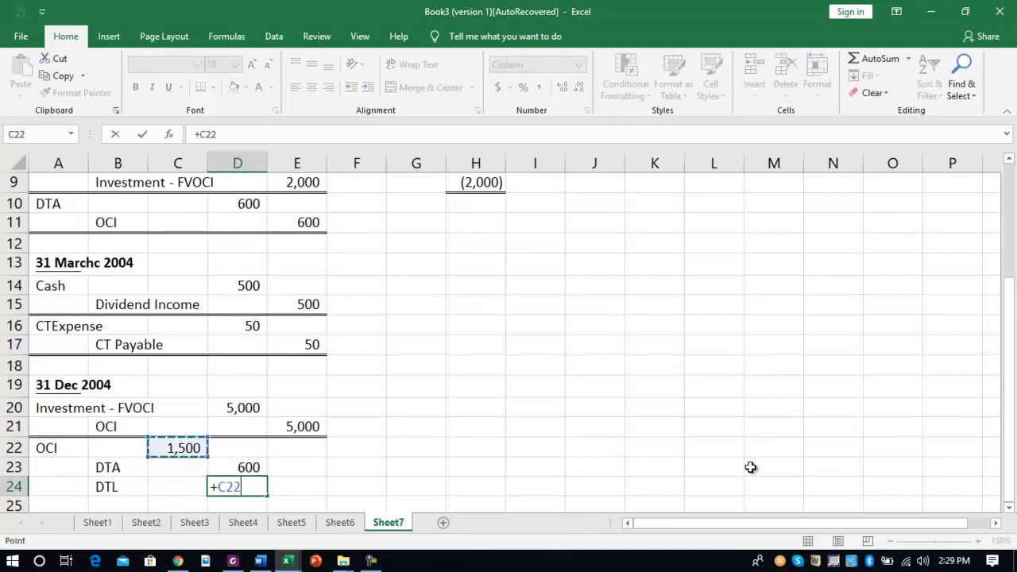
text(-)
key(Up)
key(Return)
Close the deferred tax entry with a double bottom border across A24:E24.
key(Up)
key(Home)
key(shift+Right)
key(shift+Right)
key(shift+Right)
key(shift+Right)
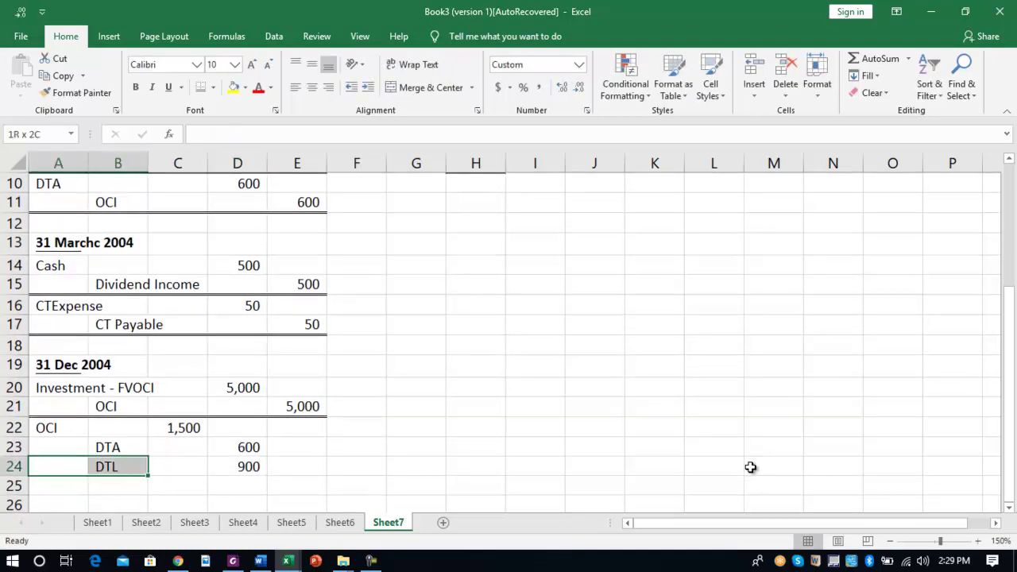
key(alt+h)
key(b)
key(b)
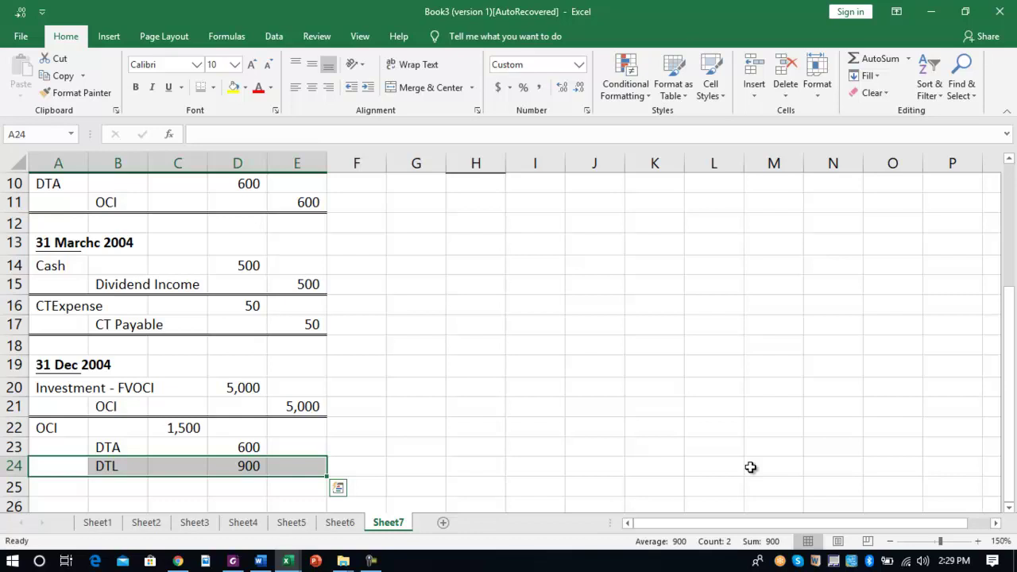
Enter the date heading 1 Jan 2005 as text in A26, bold and underlined.
key(Down)
key(Down)
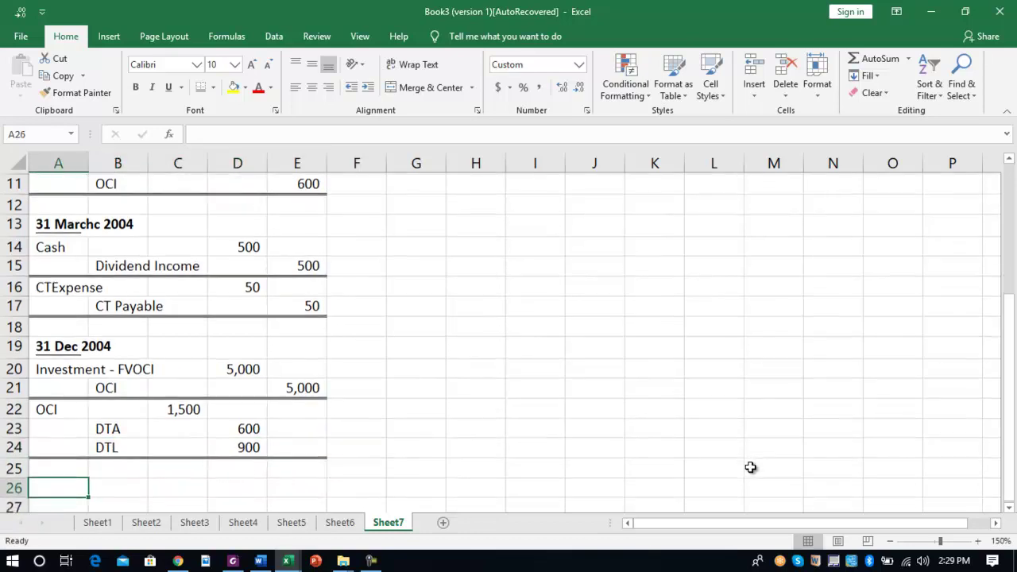
text('1 Jan 2005)
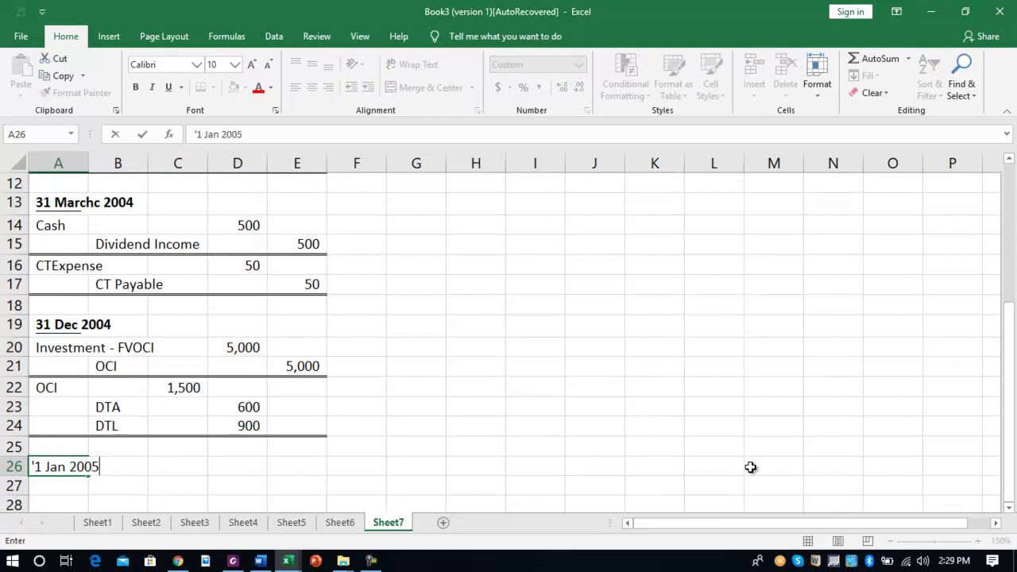
key(ctrl+Return)
key(ctrl+b)
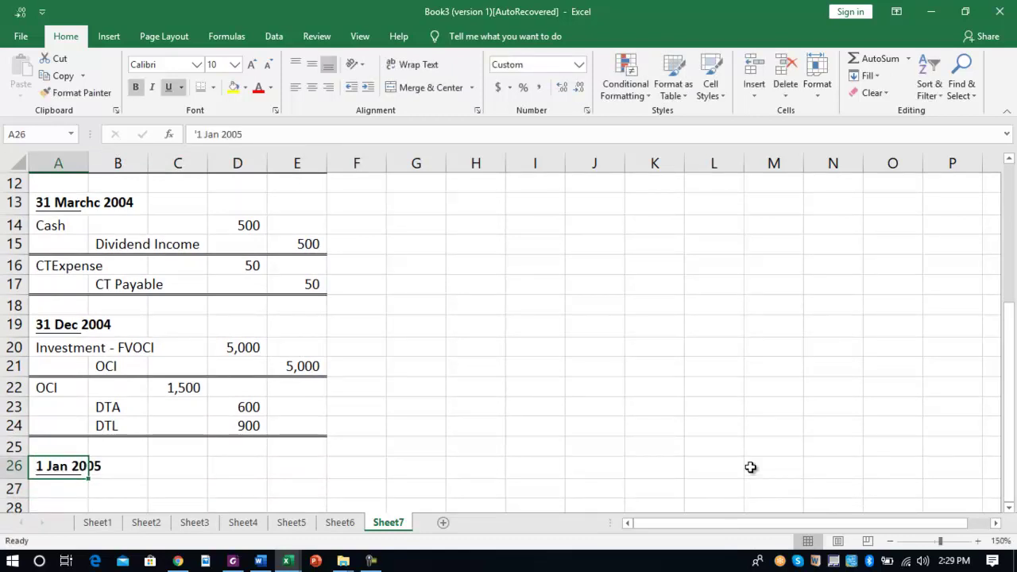
Enter the underlined subheading Carrying amount in A28.
key(Down)
key(Down)
text(CA)
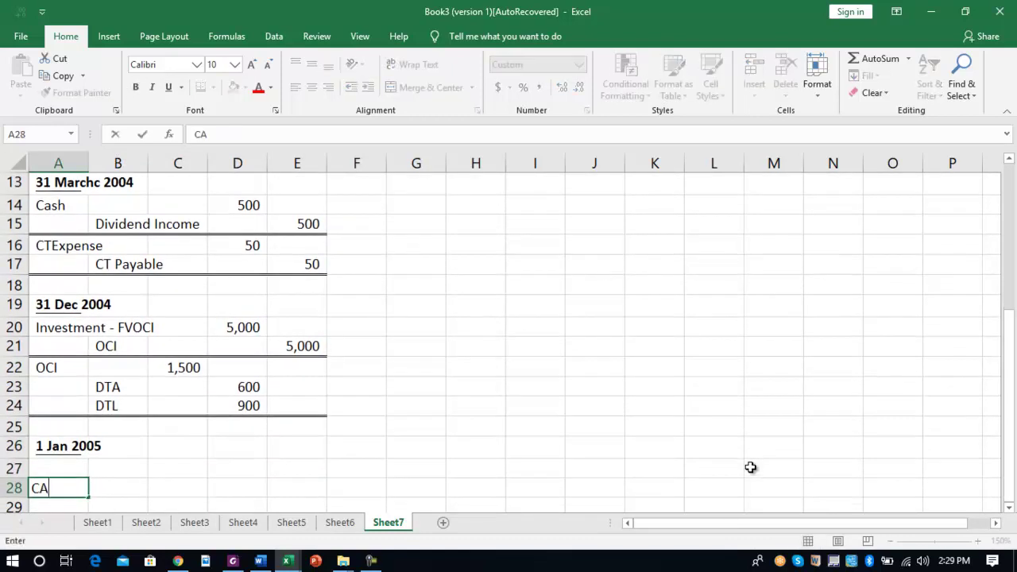
key(BackSpace)
key(BackSpace)
text(Carrying amount)
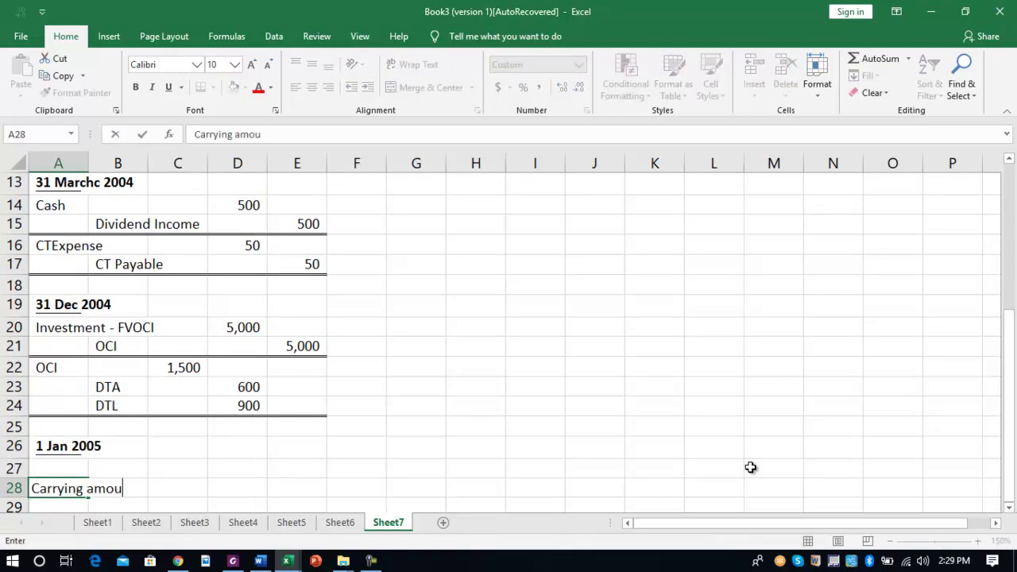
key(Tab)
key(Left)
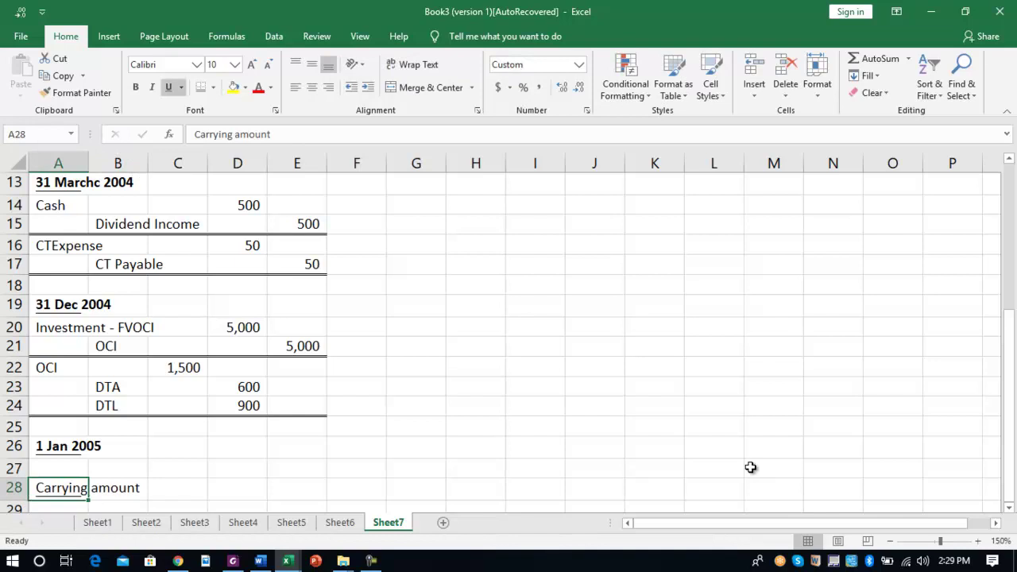
Label the first carrying amount line Investment - FVOCI in A29.
key(Down)
text(Investme)
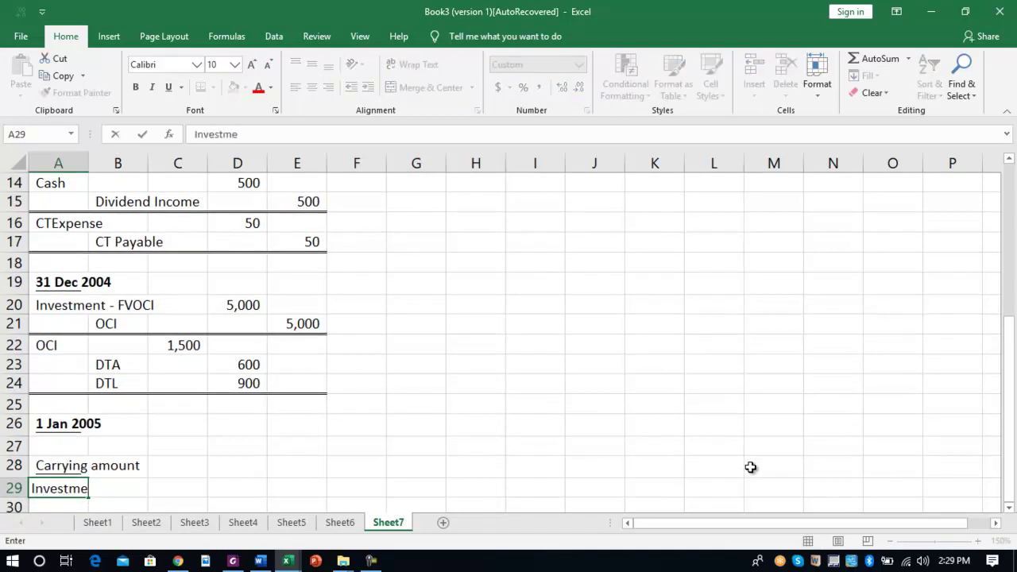
text(nt - FVOCI)
key(Tab)
key(Tab)
key(Tab)
text(+)
key(Up)
key(Up)
key(Up)
key(Up)
key(Up)
key(Up)
key(Up)
key(Up)
key(Up)
key(Up)
key(Up)
key(Up)
key(Escape)
Enter 13,000 in D29 as the carrying amount of the FVOCI investment.
text(13000)
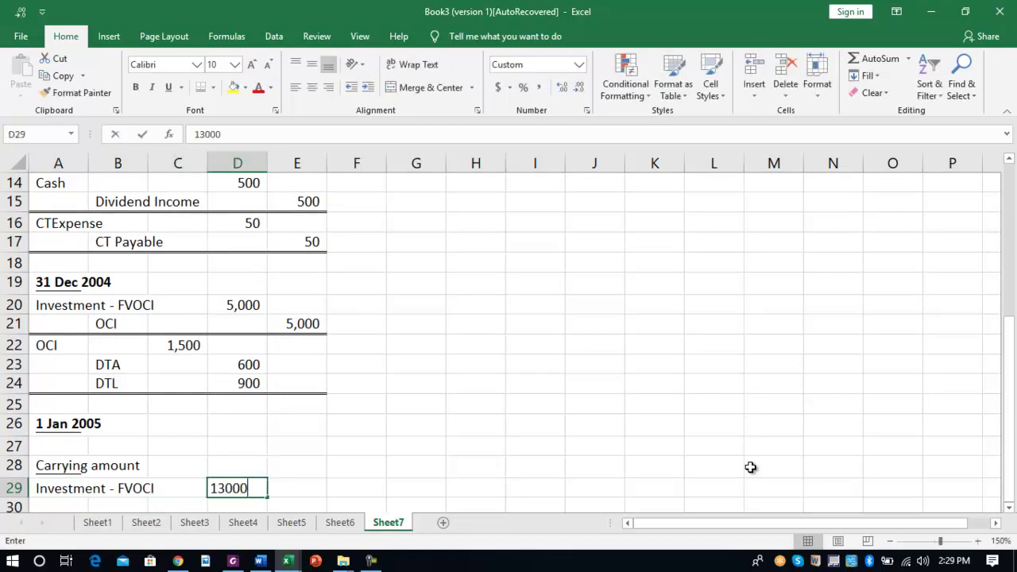
text(0)
key(Return)
key(Up)
key(Right)
key(Right)
key(Right)
key(F2)
key(BackSpace)
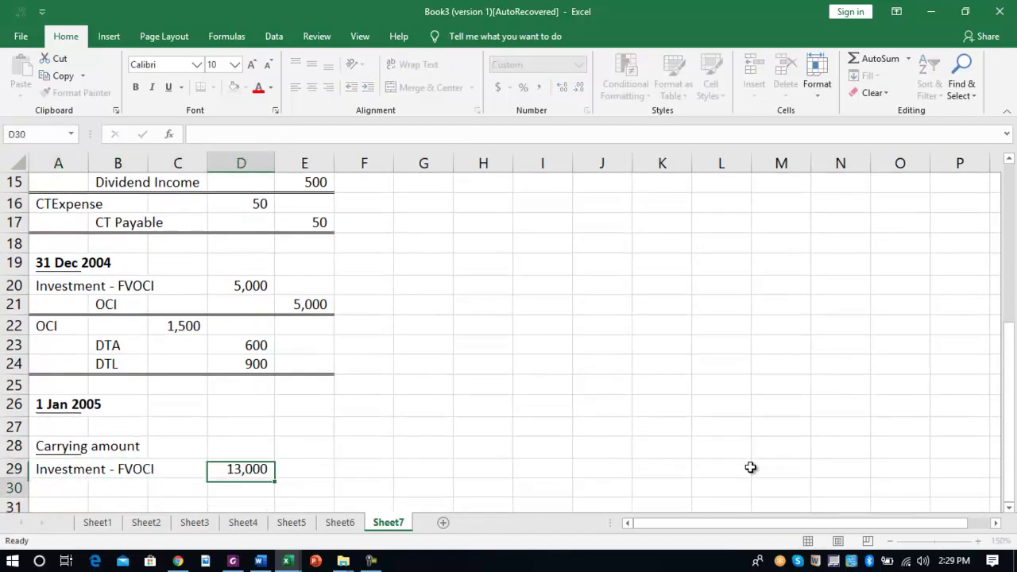
key(Return)
Label the second carrying amount line OCI in A30.
key(Down)
key(Left)
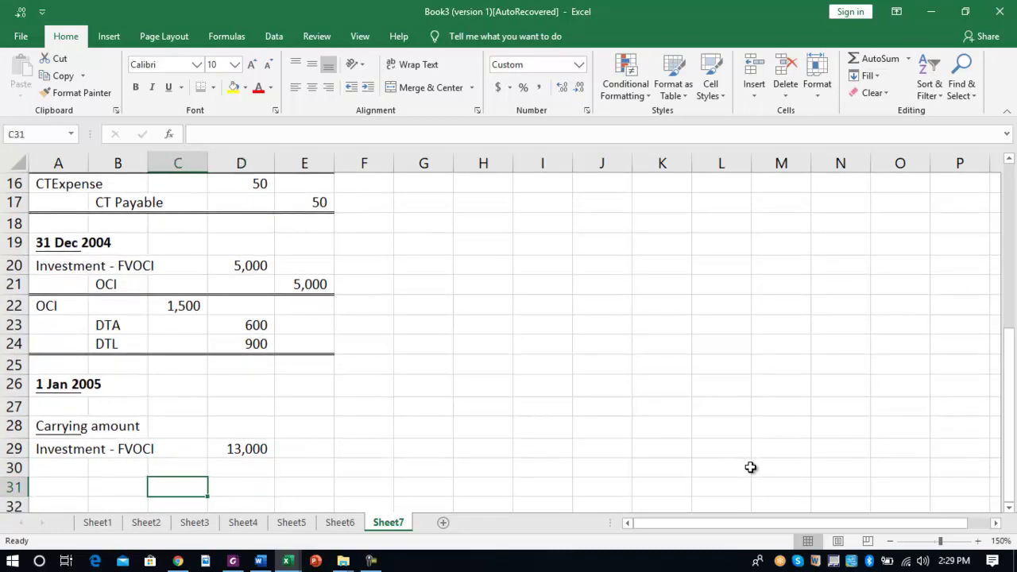
key(Left)
key(Up)
key(Left)
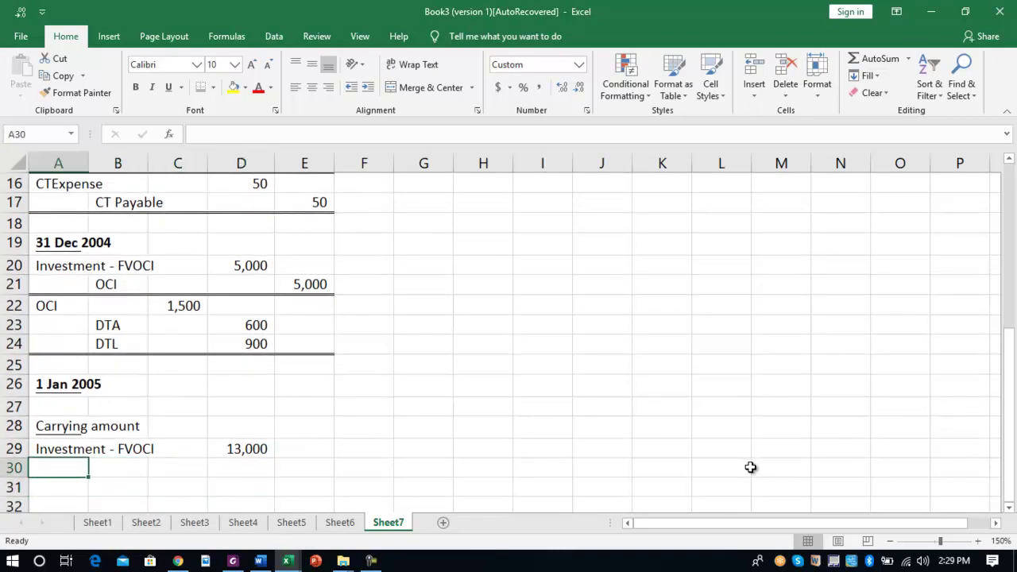
text(OCI)
key(Right)
key(Right)
key(Right)
Calculate the cumulative OCI balance in D30 from the earlier entries as +D8*-1+E11+E21-C22.
text(+)
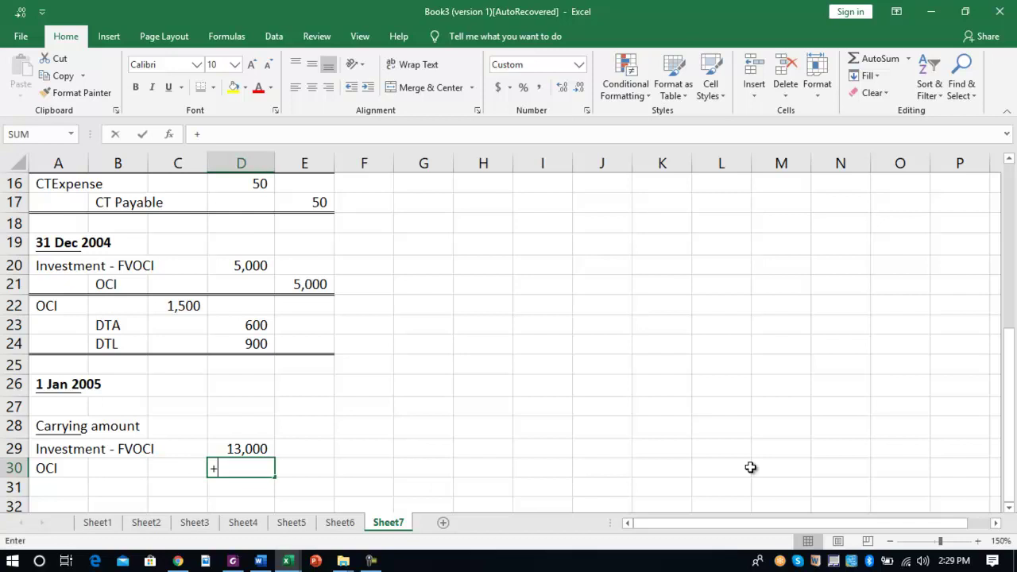
key(Up)
key(Up)
key(Up)
key(Up)
key(Up)
key(Up)
key(Up)
key(Up)
key(Up)
key(Up)
key(Up)
key(Up)
key(Up)
key(Up)
key(Up)
key(Up)
key(Up)
key(Up)
key(Up)
key(Up)
key(Up)
key(Up)
key(Up)
key(Up)
key(Up)
key(Up)
key(Up)
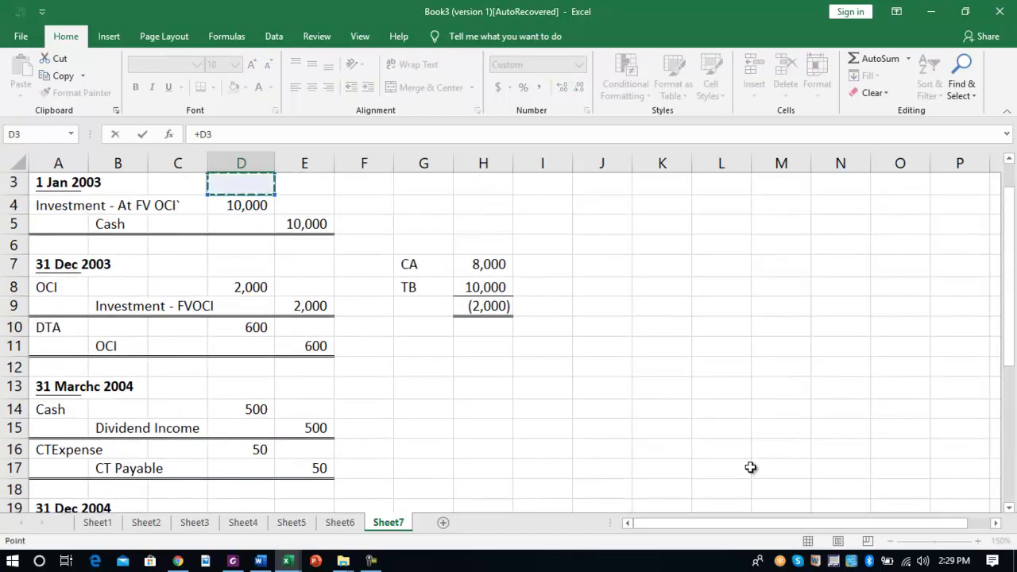
key(Down)
key(Down)
key(Down)
key(Down)
key(Down)
key(Down)
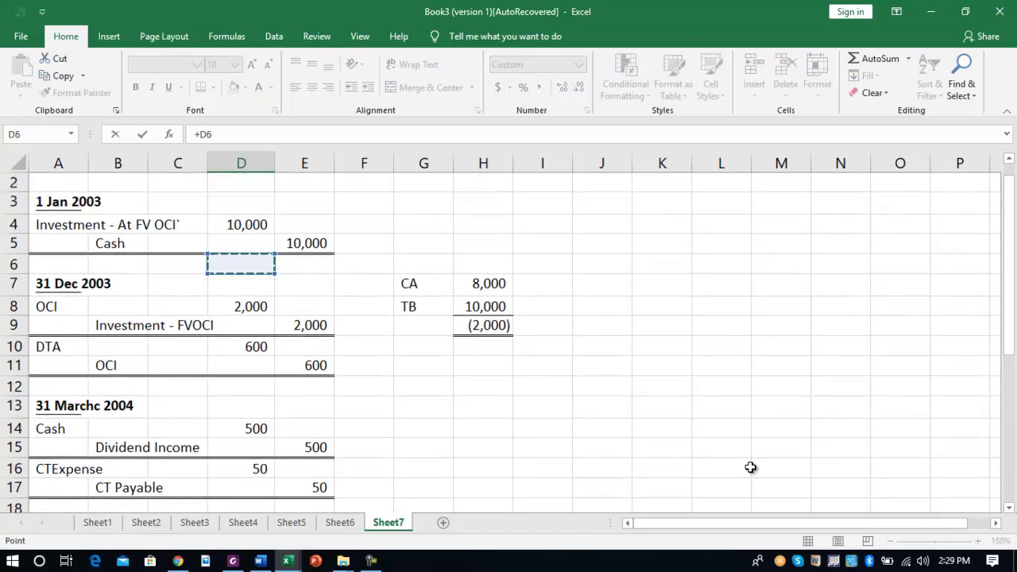
text(*-1+)
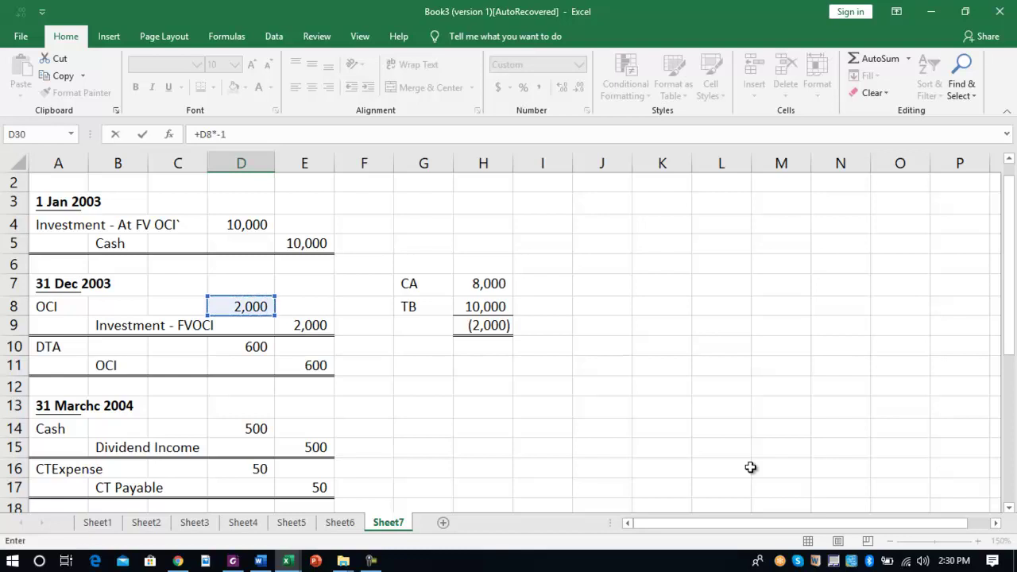
click(314, 367)
text(+)
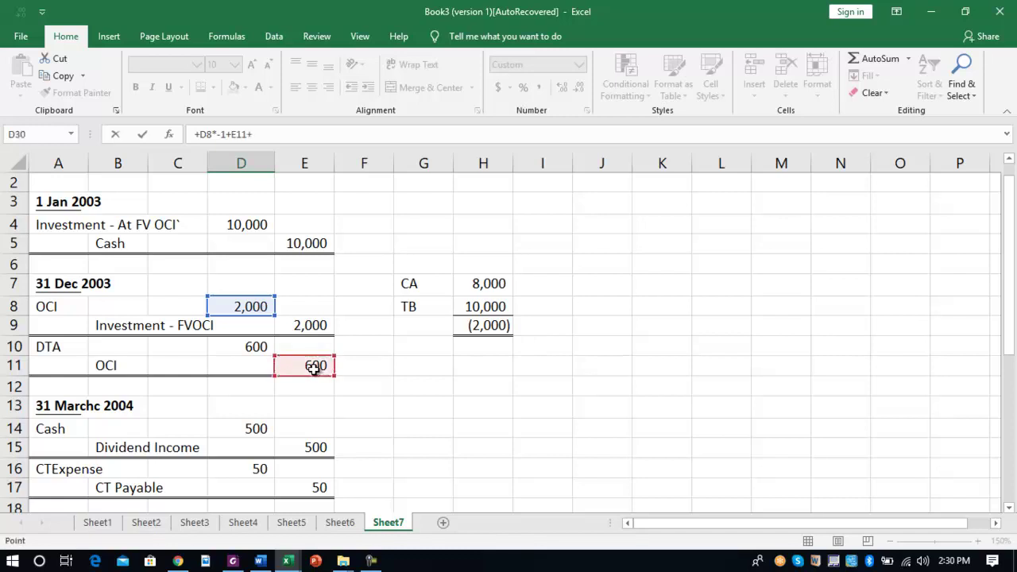
key(Down)
key(Up)
key(Up)
key(Up)
key(Up)
key(Up)
key(Up)
key(Up)
key(Up)
key(Up)
key(Up)
key(Right)
text(-)
key(Up)
key(Up)
key(Up)
key(Up)
key(Left)
key(Up)
key(Up)
key(Up)
key(Up)
key(Return)
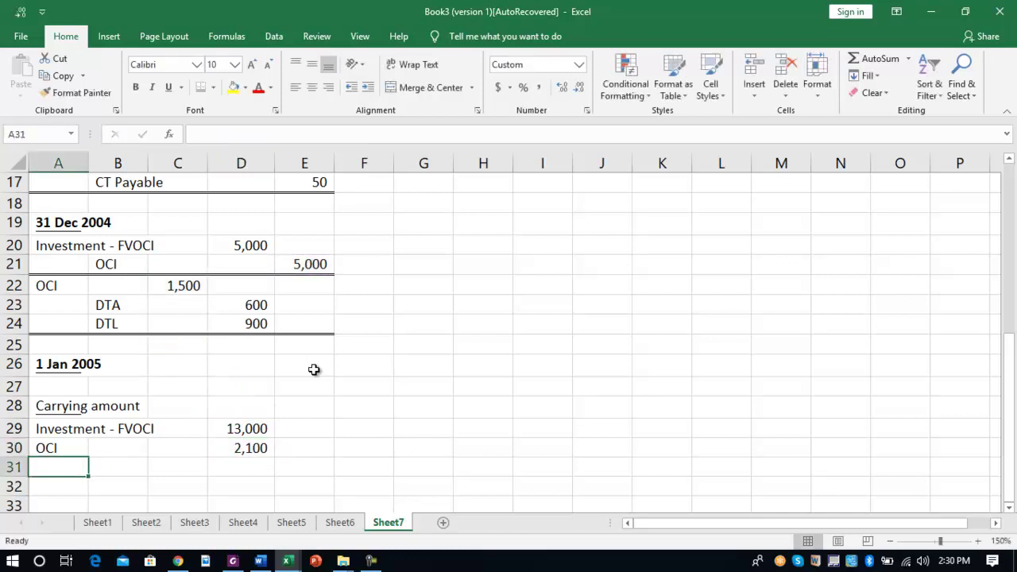
Add a DTL line in A31 with a carrying amount of 900 in D31.
text(C)
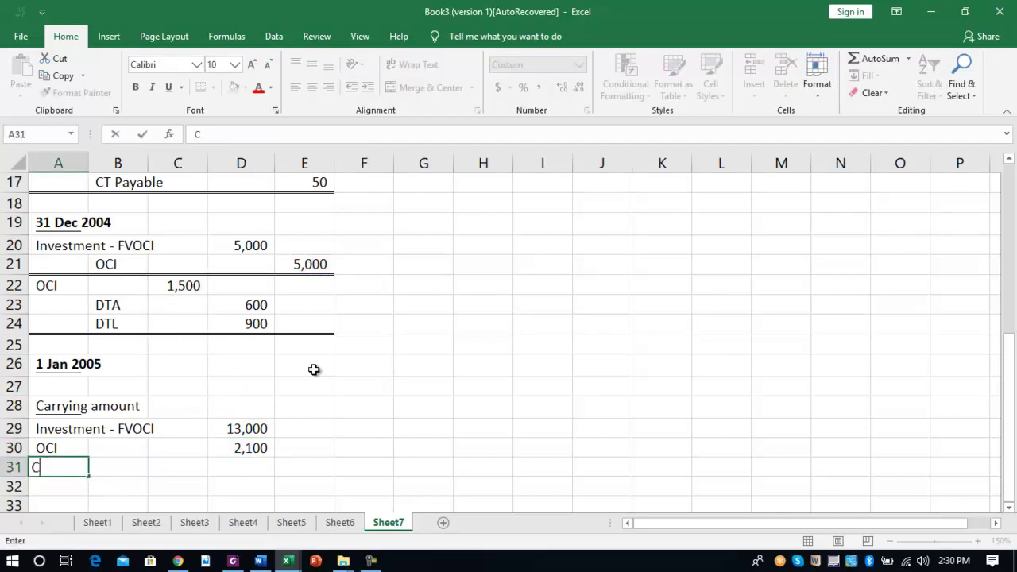
text(TDTL)
key(Tab)
key(Tab)
key(Tab)
text(900)
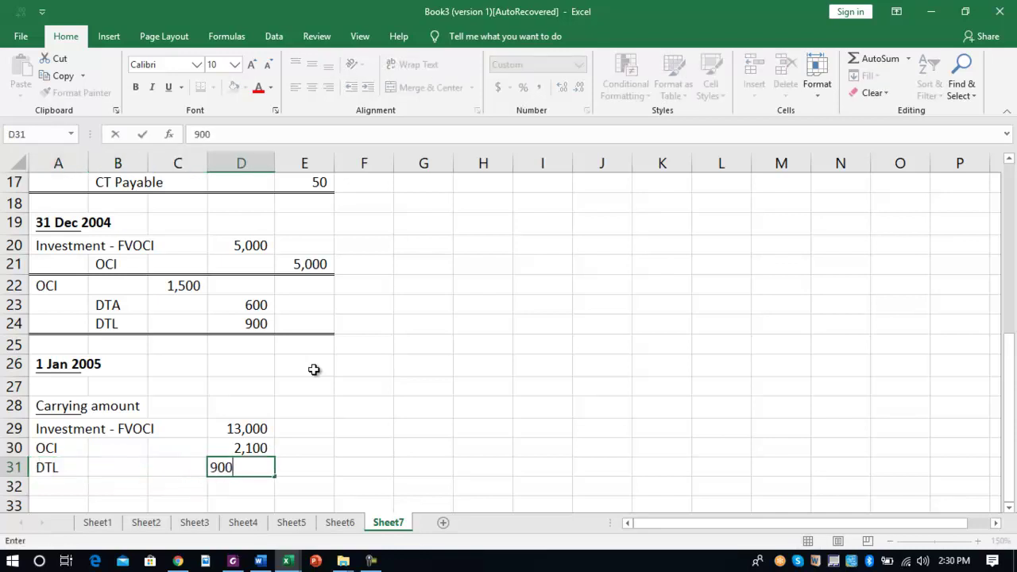
key(Tab)
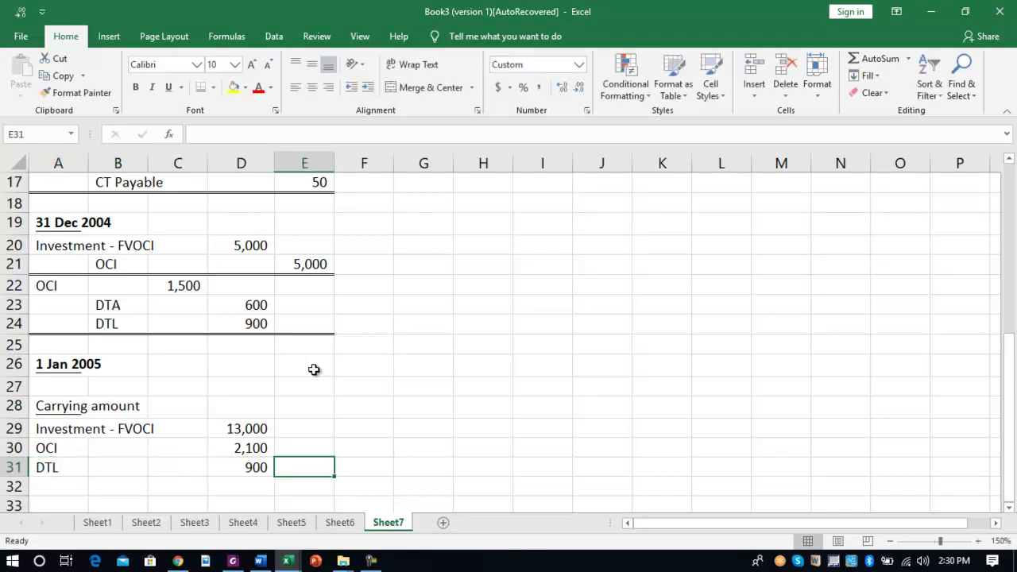
Check the DTL amount in E31 with the formula 3000*0.3, and clear the check calculation.
key(Left)
key(Right)
text(+3000)
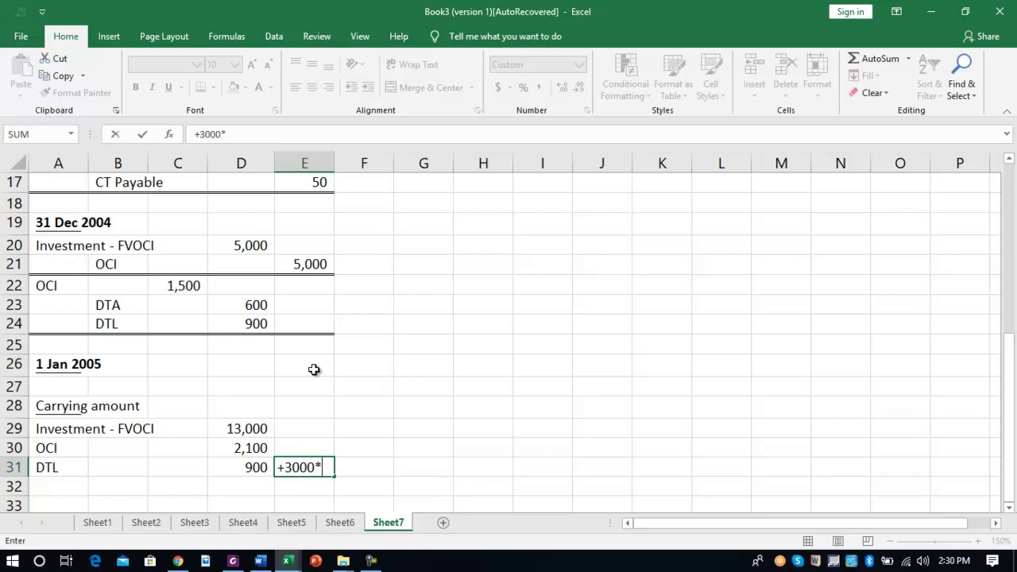
text(*.3)
key(Return)
key(Up)
key(Up)
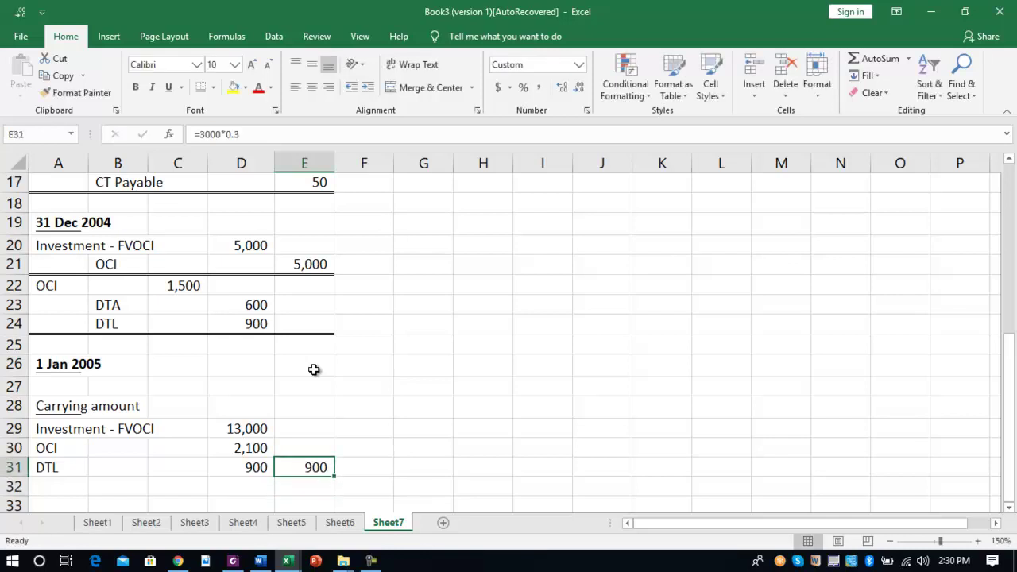
text(+)
key(Left)
key(Return)
key(Up)
key(shift+Down)
key(Delete)
Enter a Cash debit line in A33 with its amount in C33 linked to the investment's carrying amount in D29.
key(Down)
key(Left)
key(Down)
key(Down)
key(Left)
key(Left)
key(Up)
key(Left)
key(Down)
text(Cash)
key(Right)
key(Right)
text(+)
key(Up)
key(Right)
key(Up)
key(Up)
key(Up)
key(Return)
Enter the Investment credit line in B34 with its amount in D34 linked to the cash debit in C33.
key(Right)
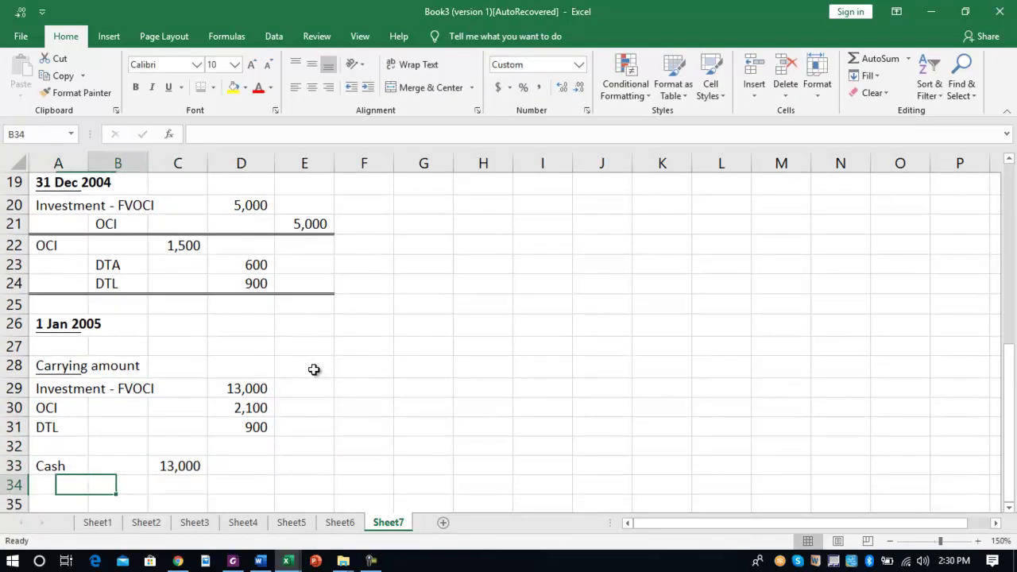
text(Investment)
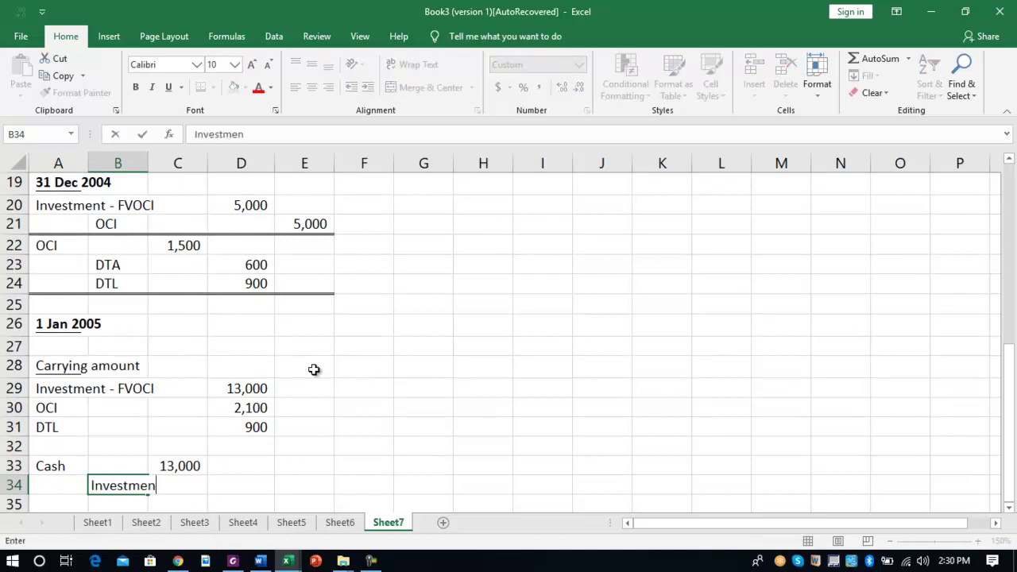
key(Right)
key(Right)
text(+)
key(Left)
key(Up)
key(Return)
Close the disposal entry with a double bottom border under A34:D34.
key(Up)
key(Left)
key(shift+Right)
key(shift+Right)
key(shift+Right)
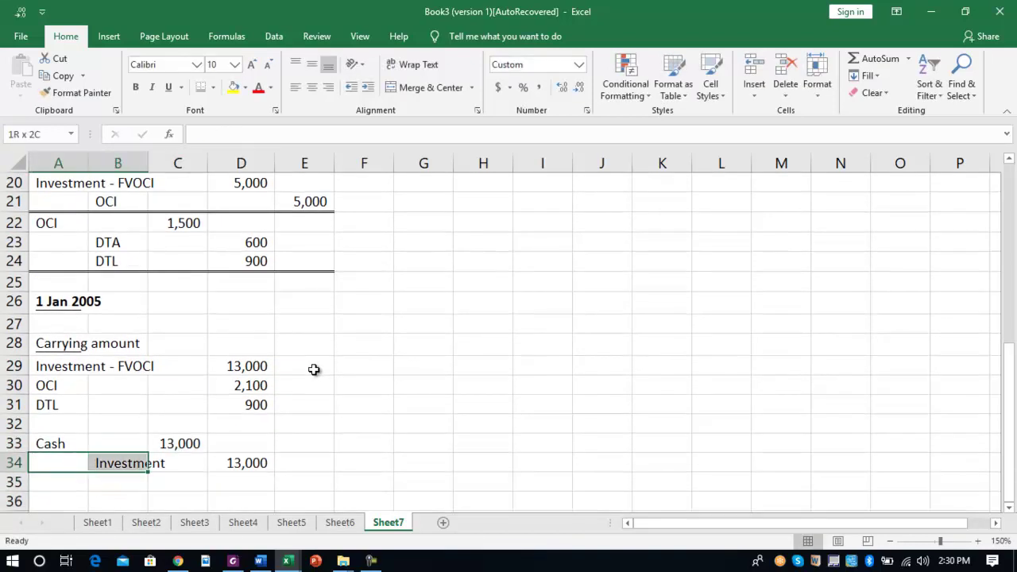
key(alt+h)
key(b)
key(b)
key(Right)
key(Right)
key(Right)
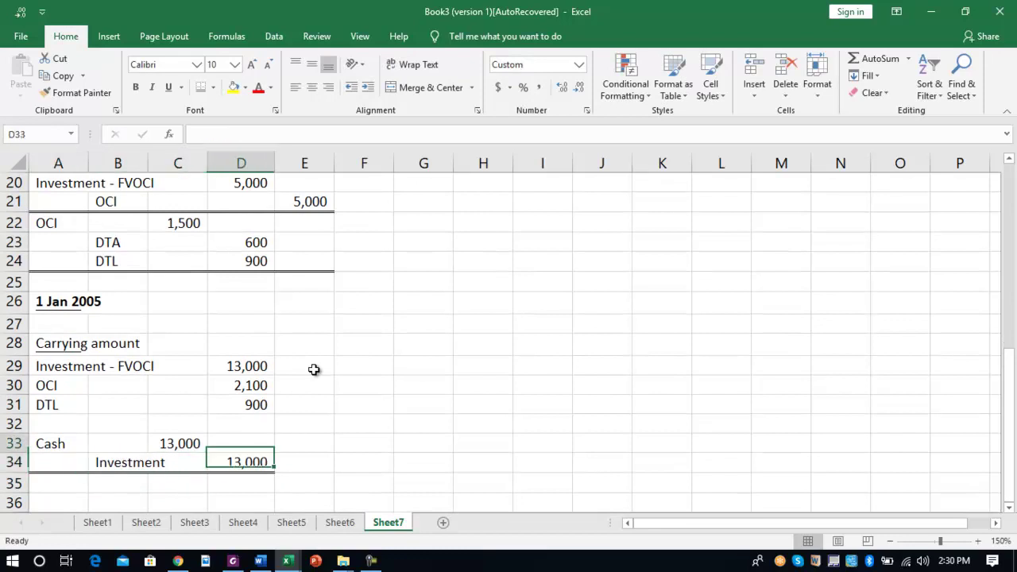
key(Up)
key(Right)
text(Tax gain)
key(Right)
key(Right)
text(+230)
key(Escape)
text(130000)
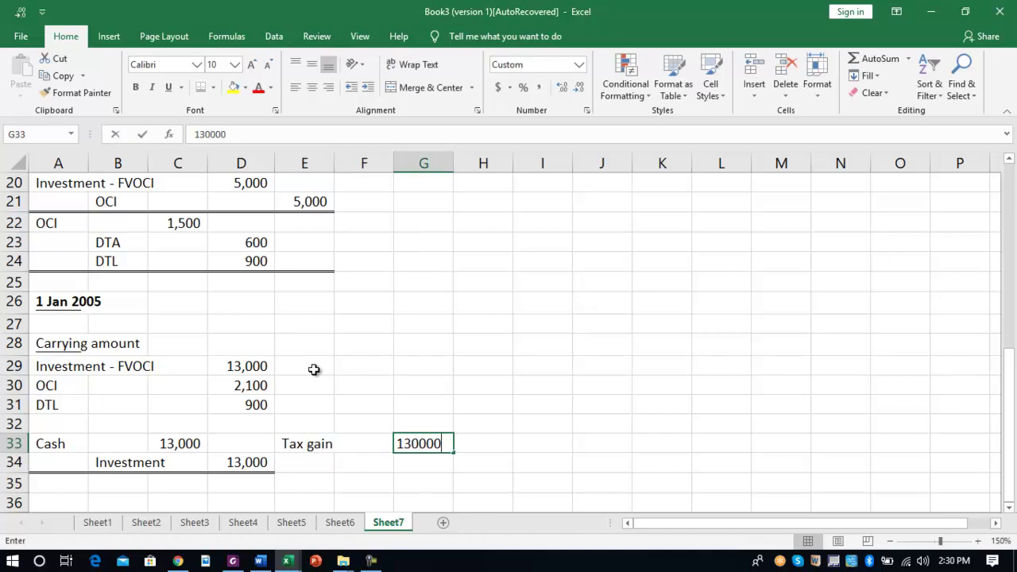
key(Escape)
text(+13000)
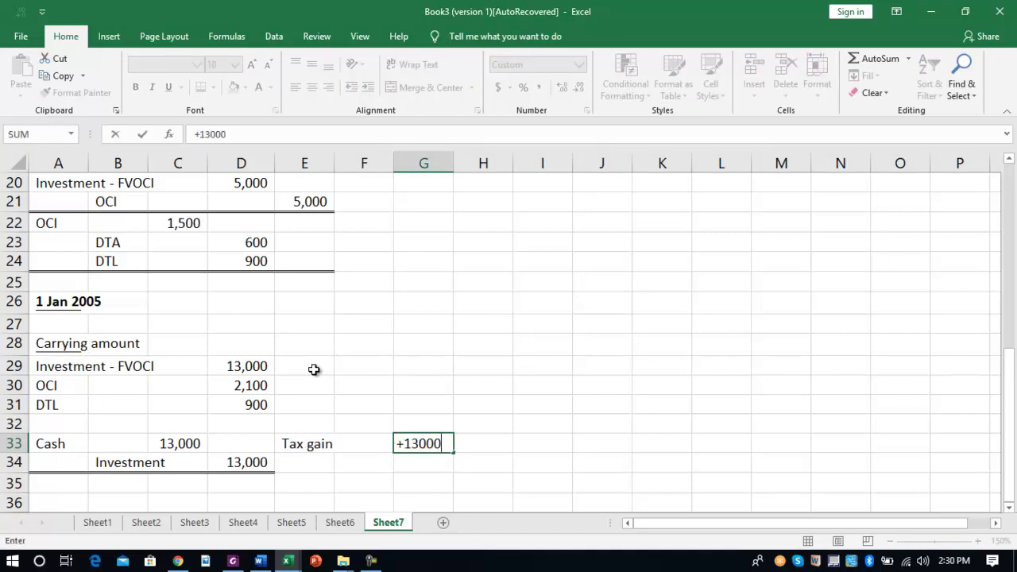
text(-10000)
key(Return)
Add a CTE working in E34, calculated in G34 as the tax gain multiplied by 0.3.
text(CTE)
key(Tab)
key(Tab)
text(+)
key(Up)
text(*0.3)
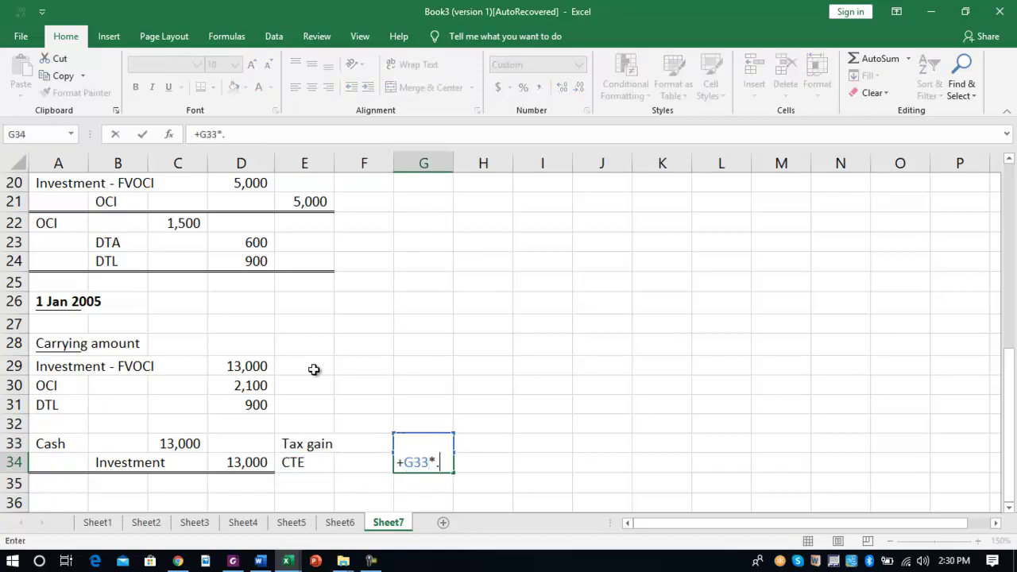
key(Return)
Enter CTExpense in A35 as the debit account of the current tax entry below the disposal entry.
key(Left)
key(Left)
key(Left)
key(Left)
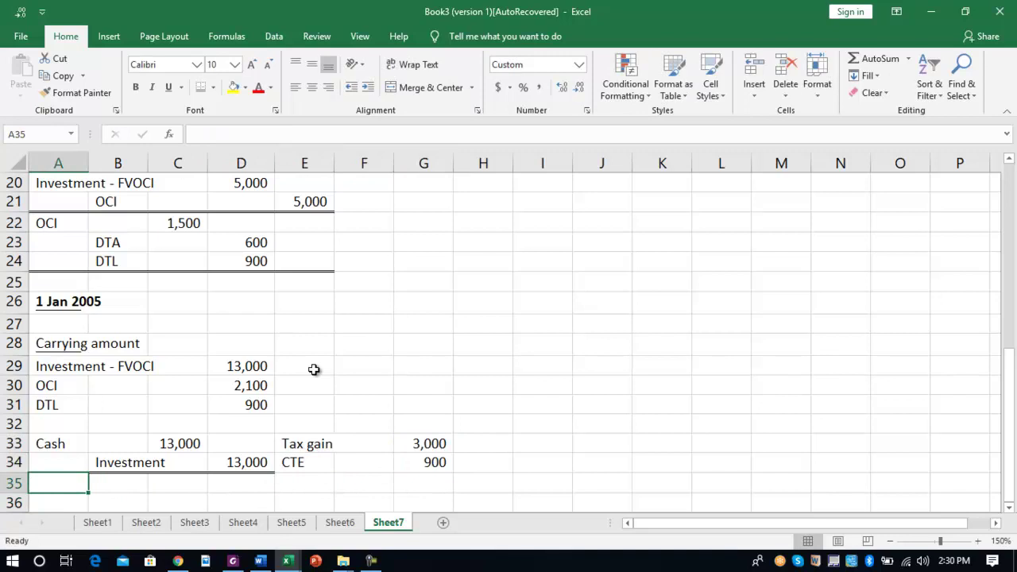
text(CTExpensse)
key(BackSpace)
key(BackSpace)
text(e)
Link the CTExpense debit amount in C35 to the CTE working in G34.
key(Right)
key(Right)
text(+)
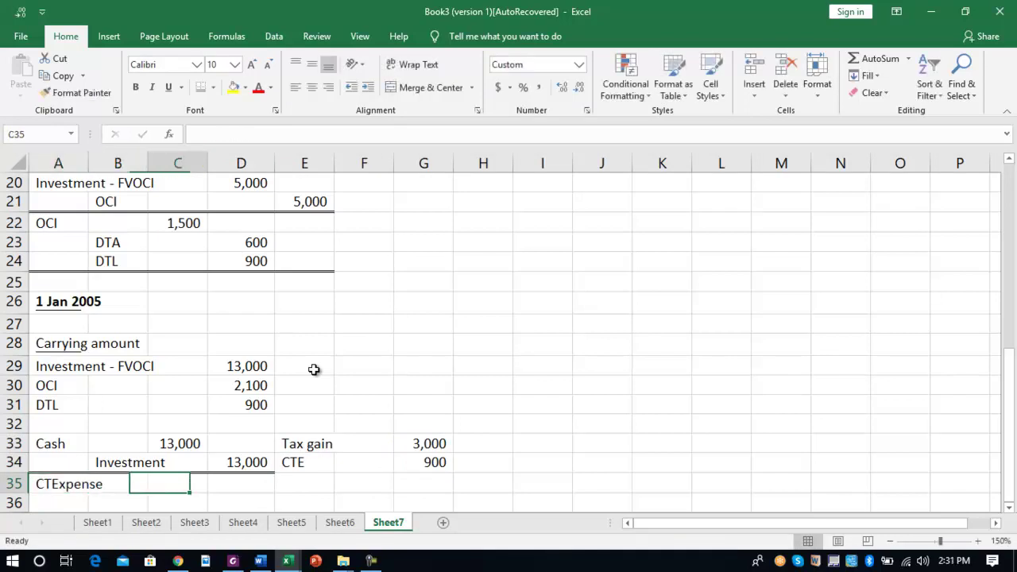
key(Up)
key(Right)
key(Up)
key(Right)
key(Right)
key(Down)
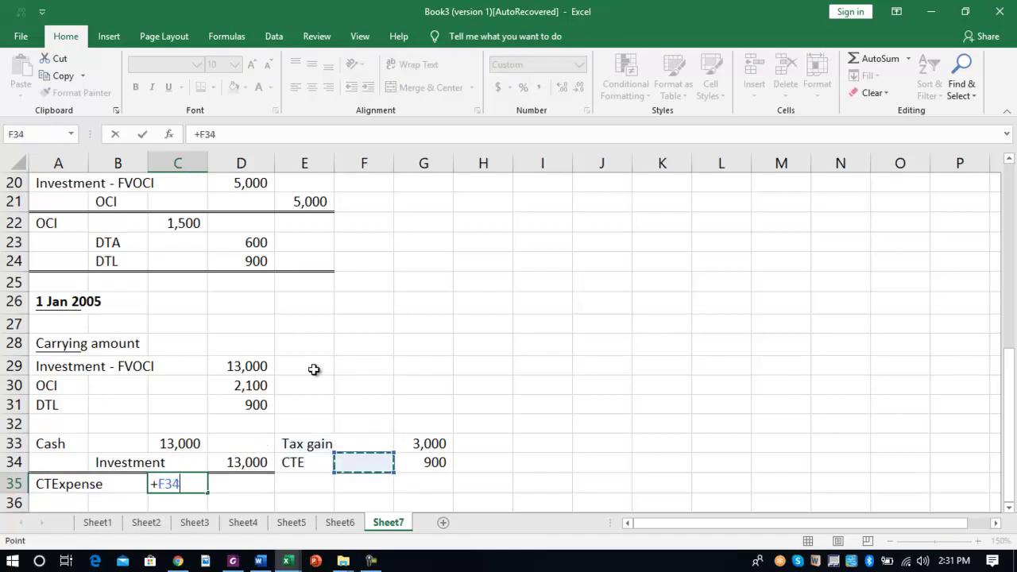
key(Right)
key(Return)
Enter the CT Payable credit line in B36 with its amount in D36 linked to the debit in C35.
key(Right)
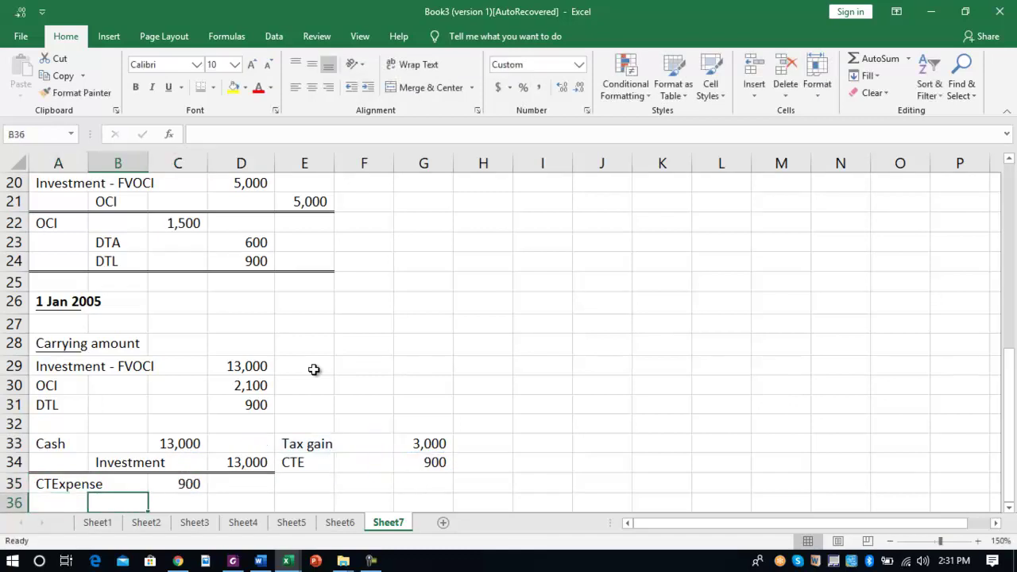
text(CT Payable)
key(Right)
key(Right)
text(+)
key(Up)
key(Left)
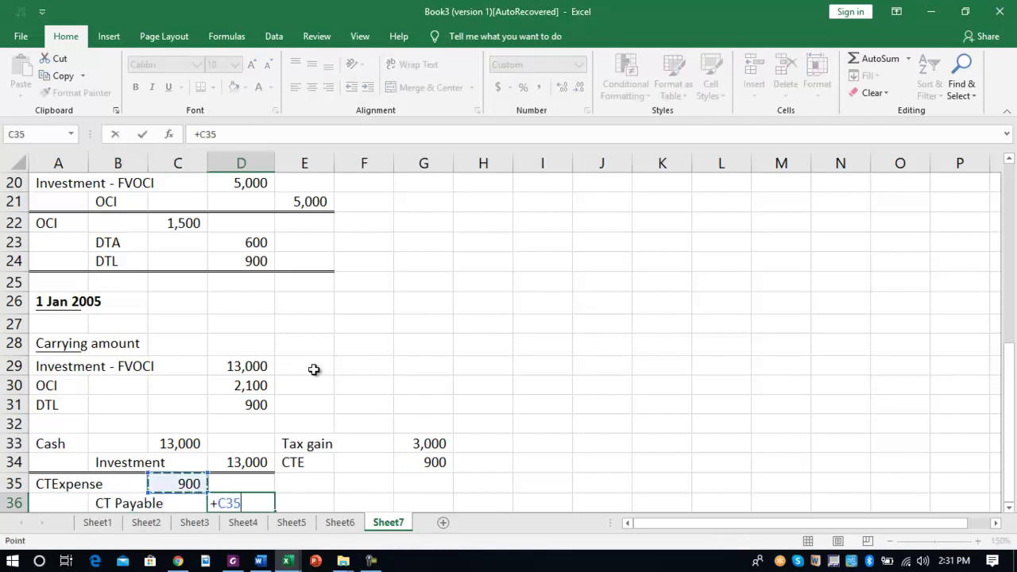
key(Return)
Close the current tax entry with a double bottom border under A36:D36.
key(Up)
key(shift+Right)
key(shift+Right)
key(shift+Right)
key(alt+h)
key(b)
key(b)
key(Down)
key(Down)
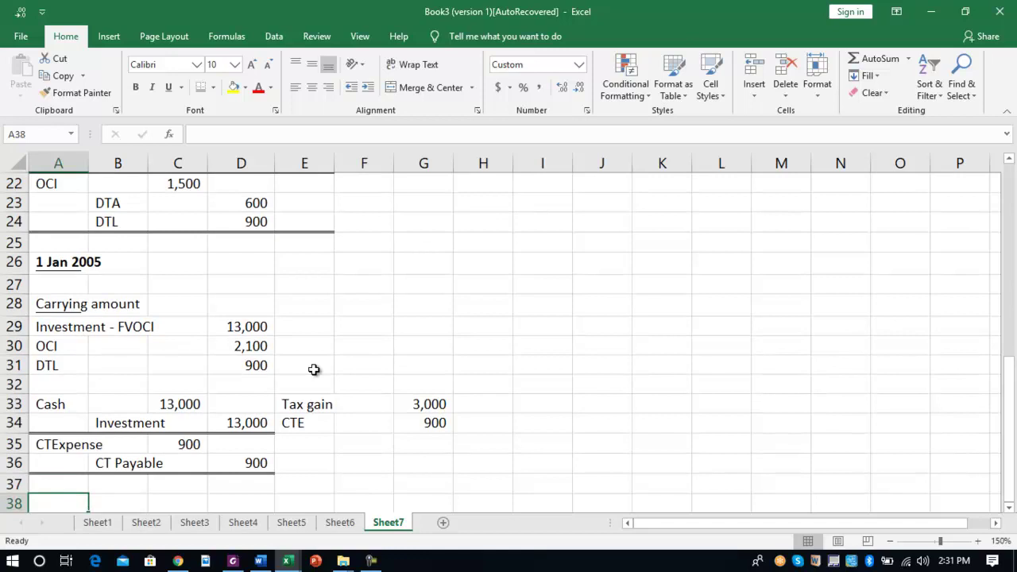
Enter the DTL debit line in A37 with its amount in C37 linked to the DTL carrying amount in D31.
key(Up)
text(DT)
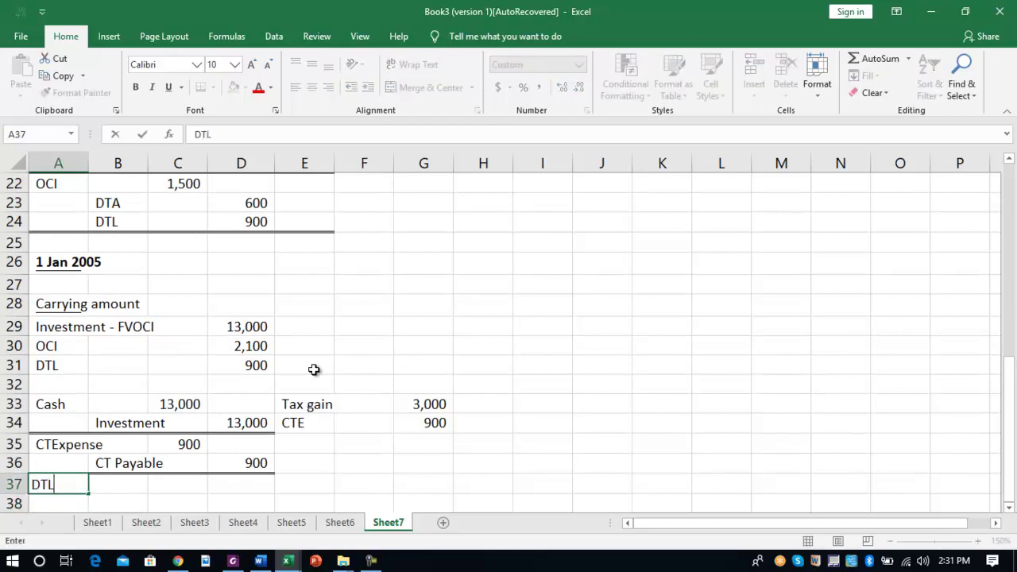
key(Right)
key(Right)
text(+)
key(Right)
key(Up)
key(Up)
key(Up)
key(Up)
key(Up)
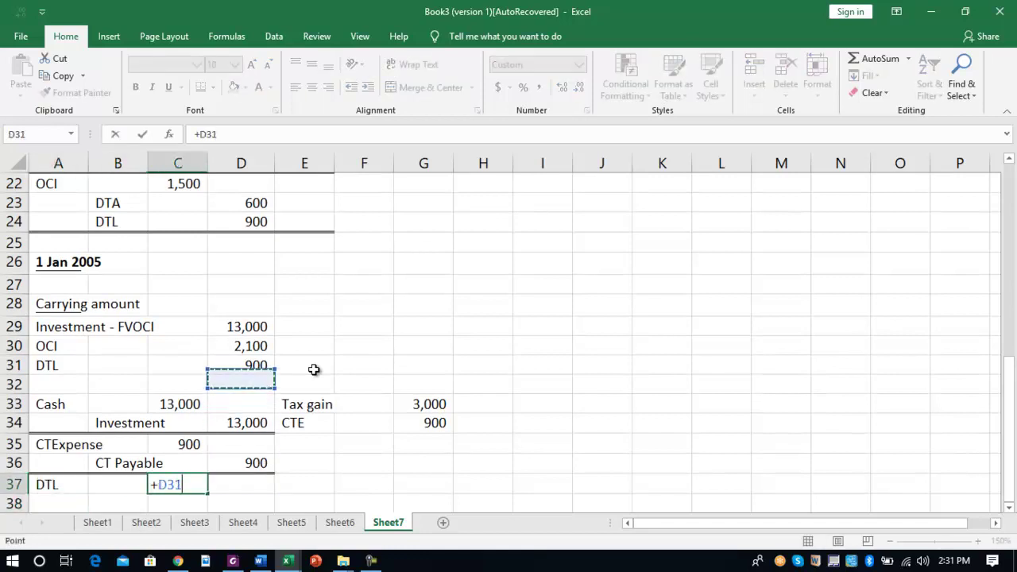
key(Up)
key(Return)
Enter the DT Income credit line in B38 with its amount in D38 linked to the DTL debit in C37.
key(Left)
text(DT)
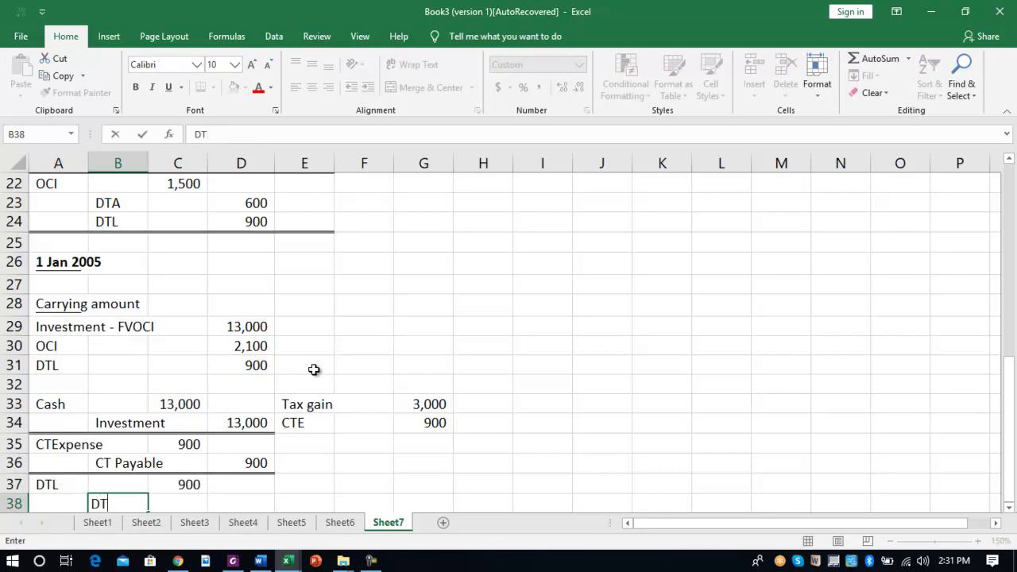
text( Income)
key(Right)
key(Right)
text(+)
key(Left)
key(Up)
key(Return)
Close the deferred tax entry with a double bottom border under A38:D38.
key(Up)
key(Home)
key(shift+Right)
key(shift+Right)
key(shift+Right)
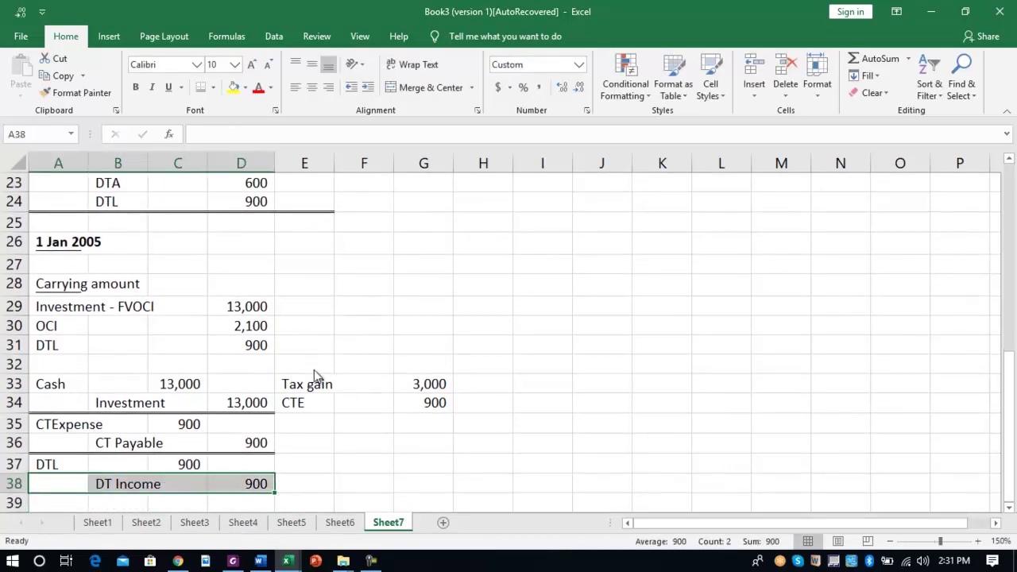
key(alt+h)
key(b)
key(b)
key(Down)
key(Down)
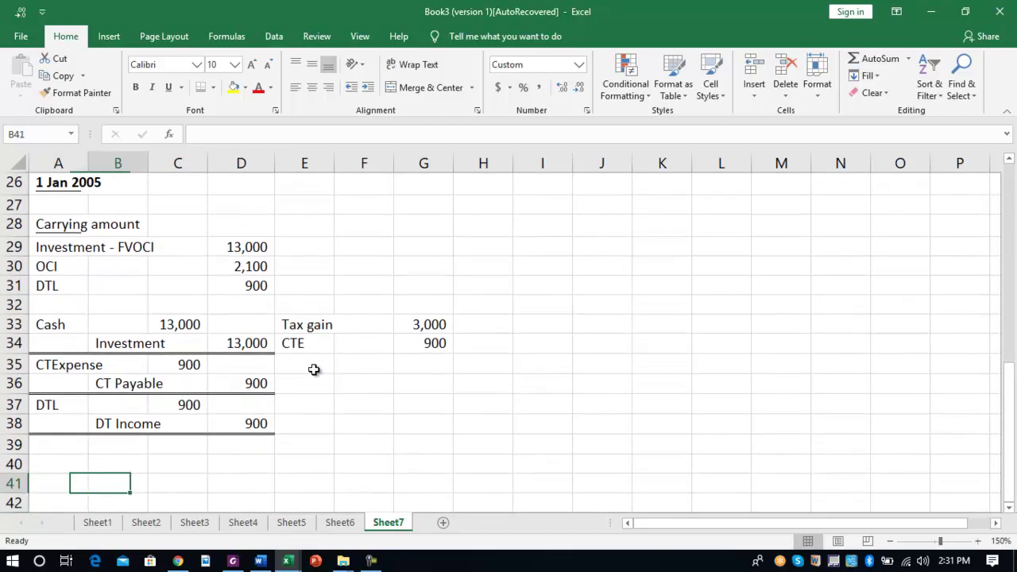
Add an Account Profit line in A40 with the amount 0 in D40.
text(Account )
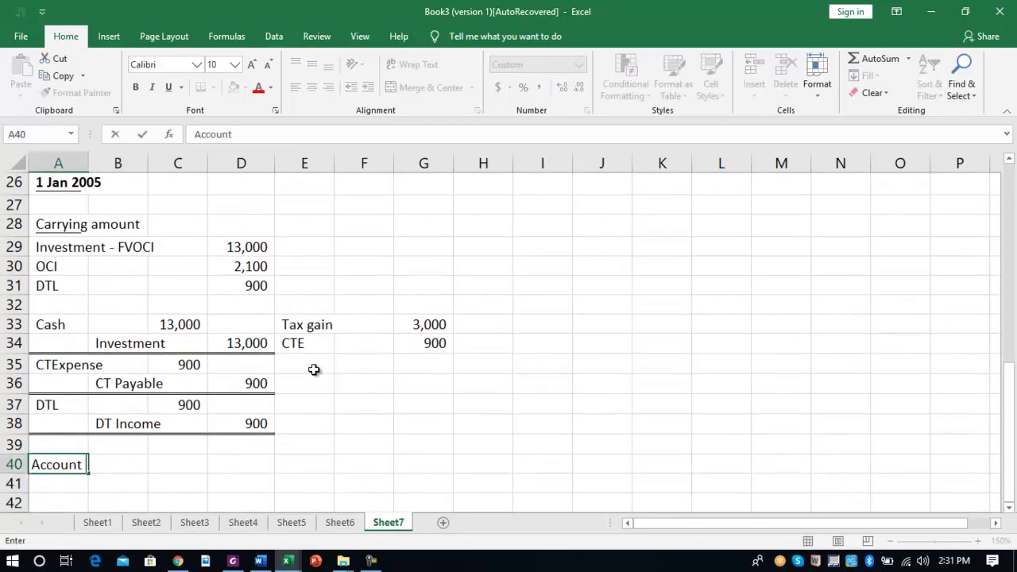
text(Profit)
key(Tab)
key(Tab)
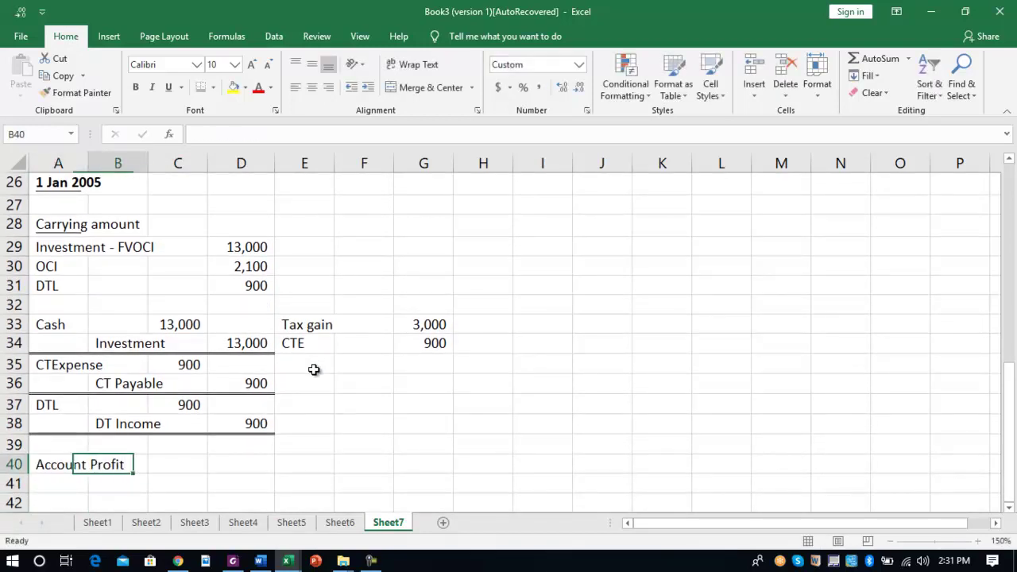
key(Tab)
text(0)
key(Return)
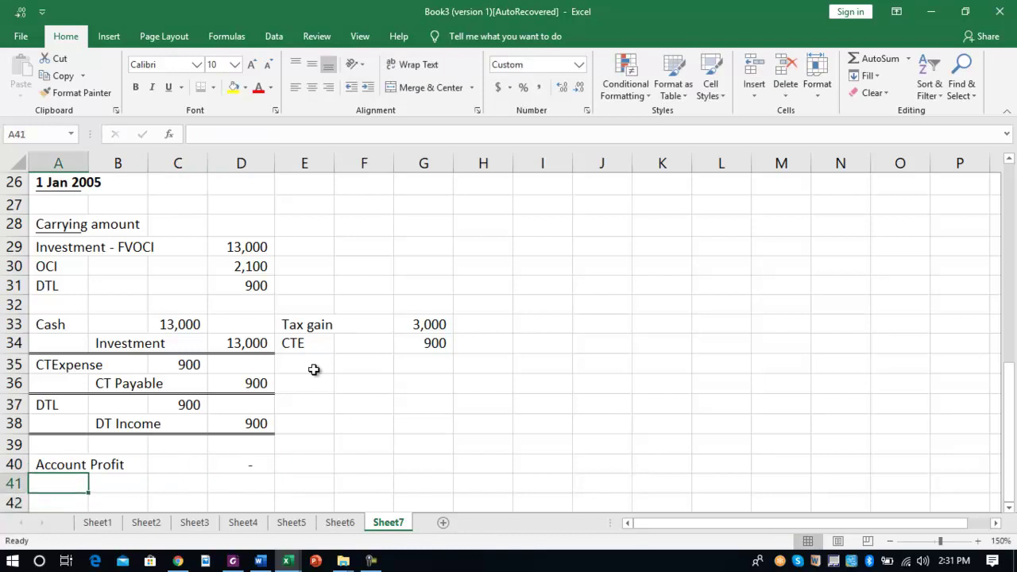
Add a TOAP line in A42, calculated in C42 as the account profit in D40 multiplied by 0.3.
key(Return)
text(TOA)
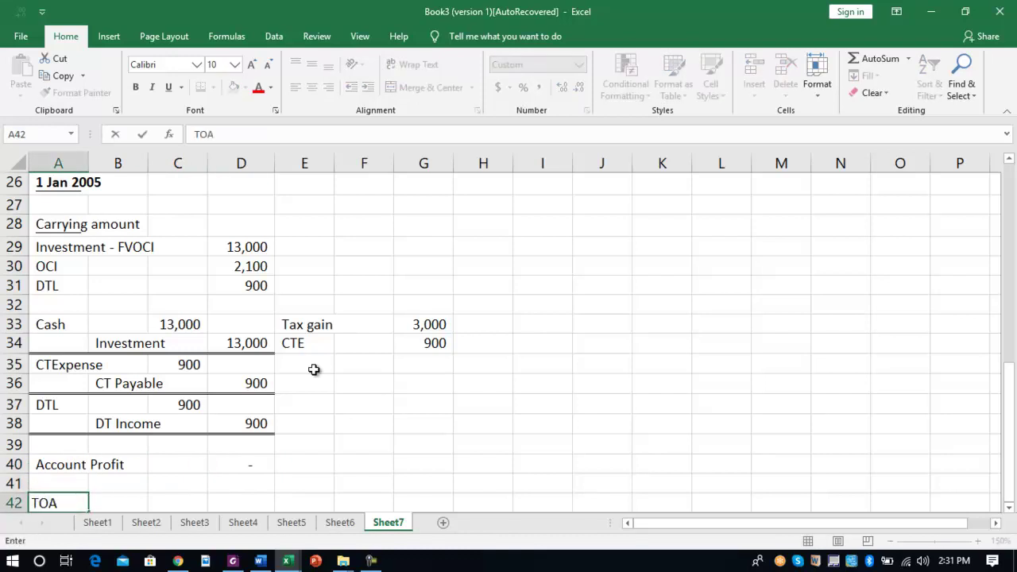
key(Tab)
key(Tab)
text(+)
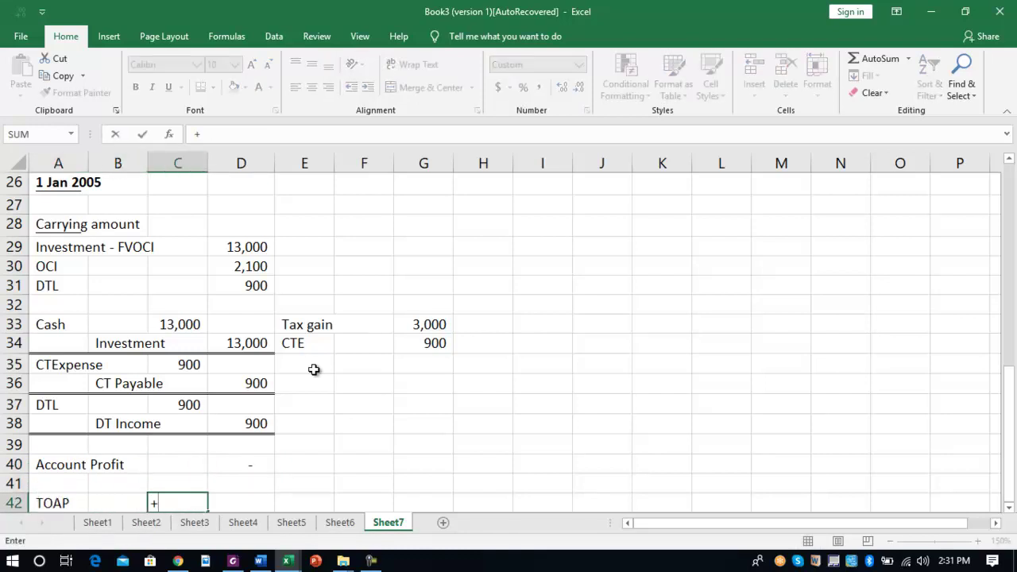
key(Up)
key(Up)
key(Right)
text(*.3)
key(Return)
Add a CTE line in A44 with its amount in C44 linked to the CTExpense debit in C35.
key(Return)
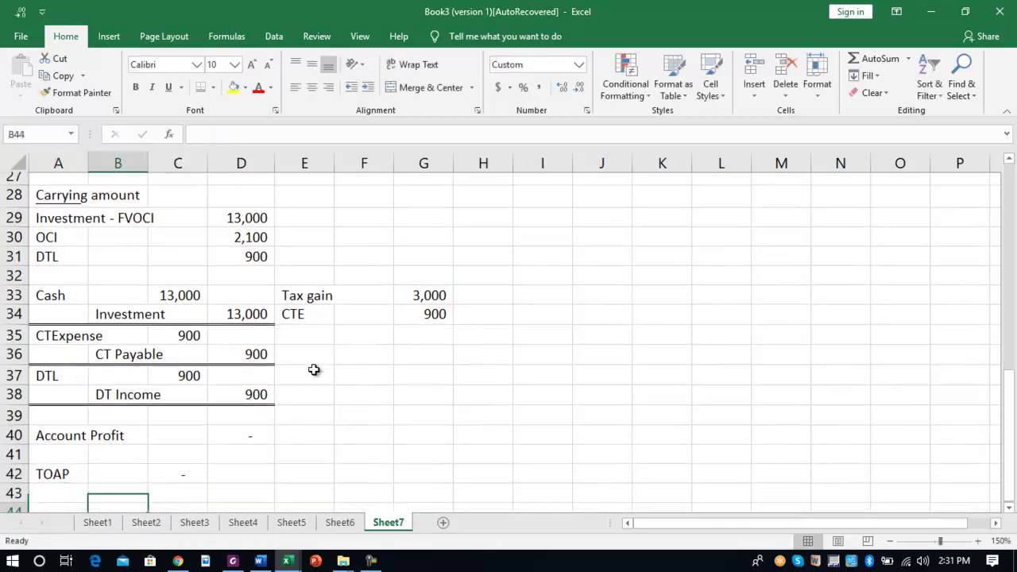
text(CTE)
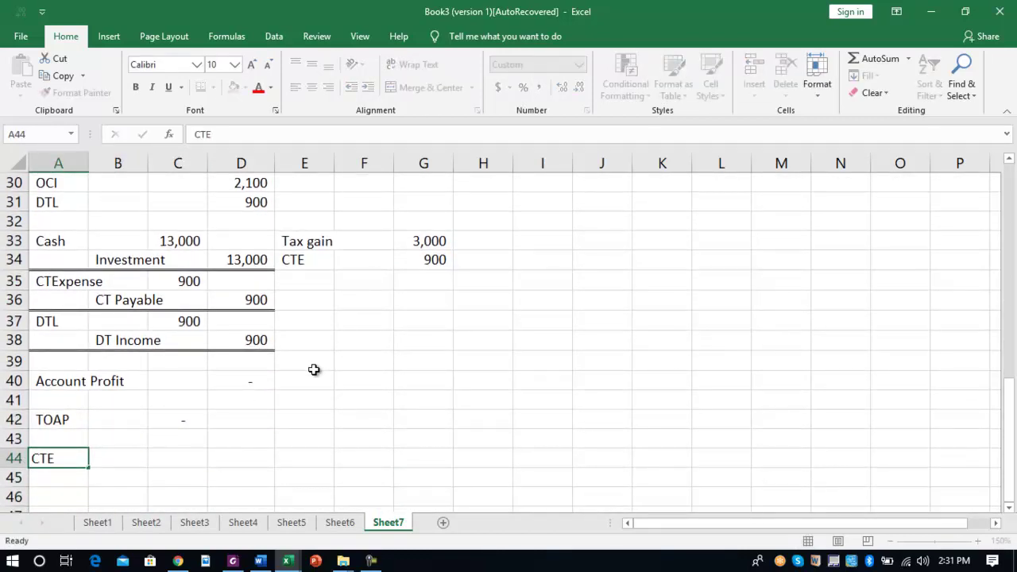
key(Tab)
key(Tab)
text(+)
key(Up)
key(Up)
key(Up)
key(Up)
key(Up)
key(Up)
key(Up)
key(Up)
key(Up)
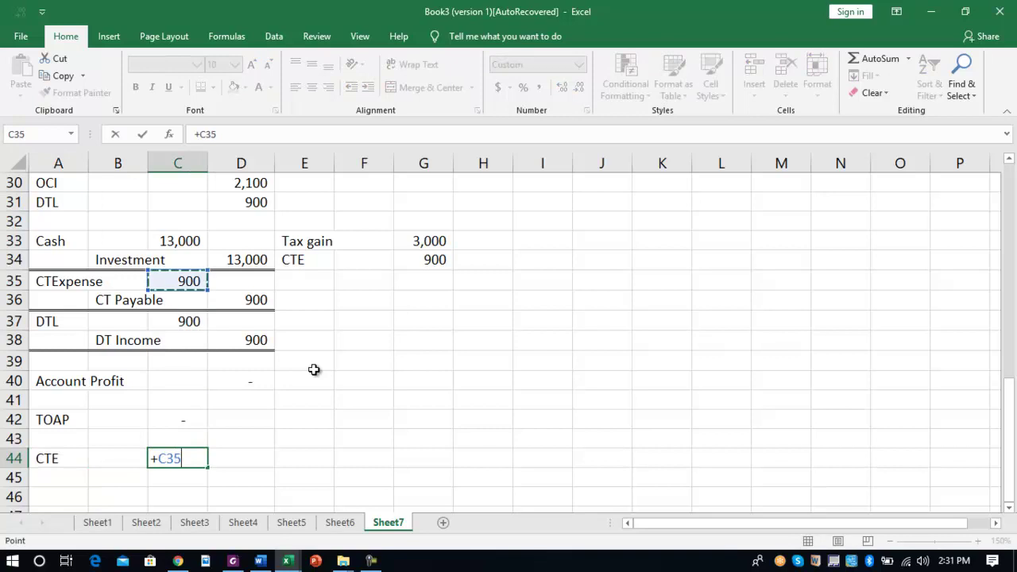
key(Return)
Add a DTI line in A45 with its amount in C45 set to the negative of C44.
text(DT)
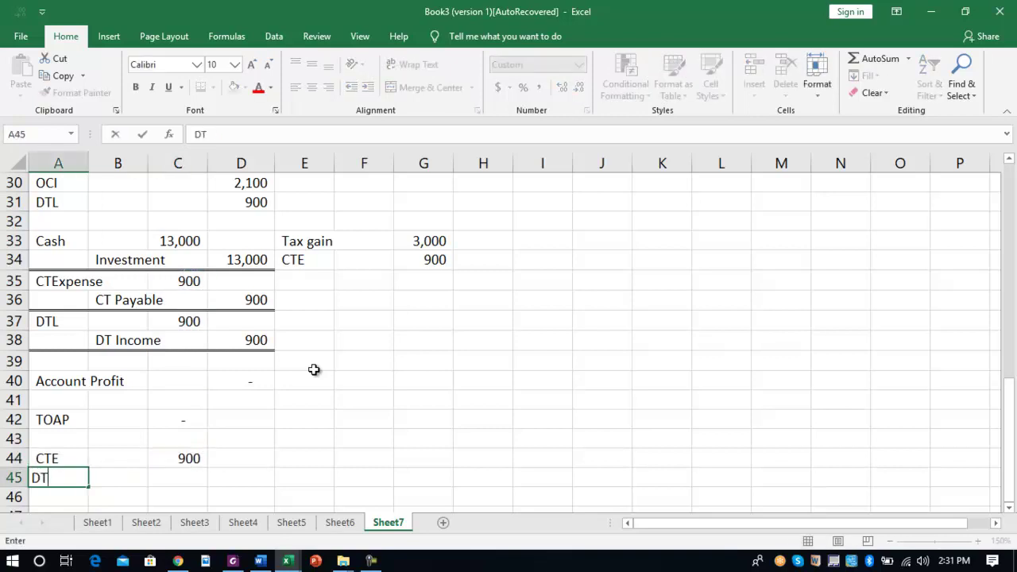
text(OI)
key(Tab)
key(Tab)
text(-)
key(Up)
key(Return)
Total C44:C45 in C46 and give the total cell a top and double bottom border.
key(Right)
key(Right)
key(Right)
key(Up)
key(Left)
key(Down)
key(alt+=)
key(Return)
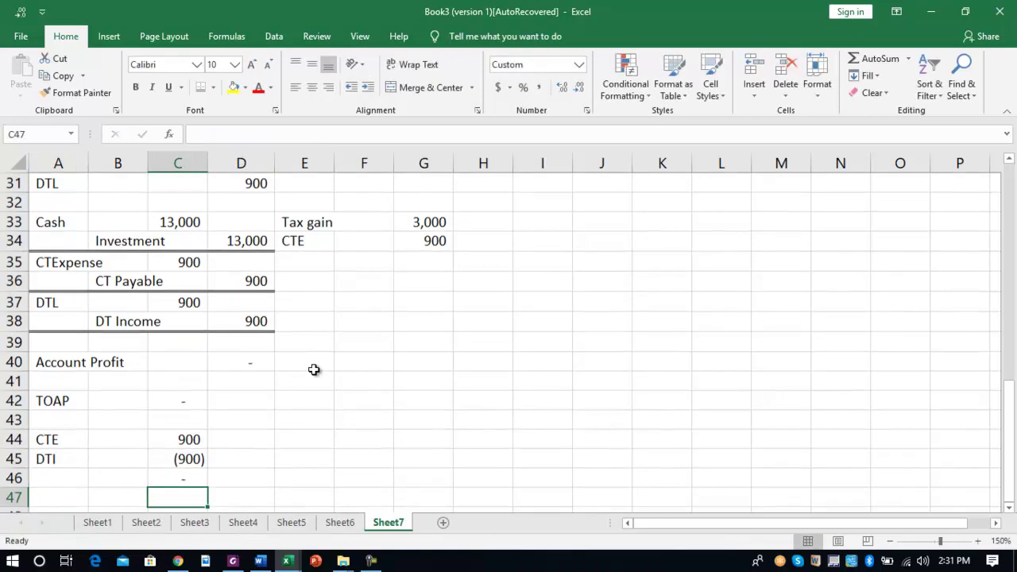
key(Up)
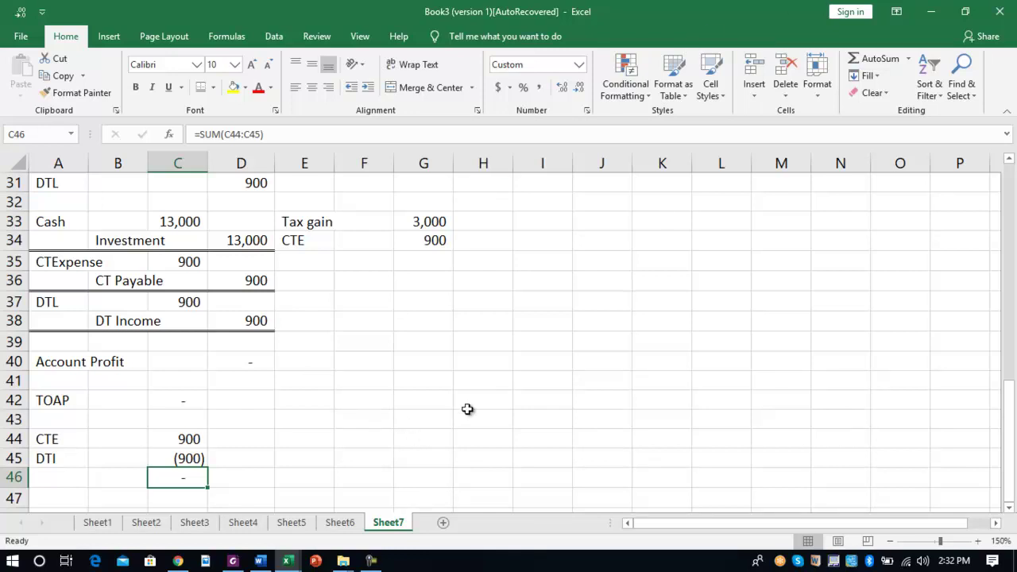
mouse_move(373, 560)
click(422, 504)
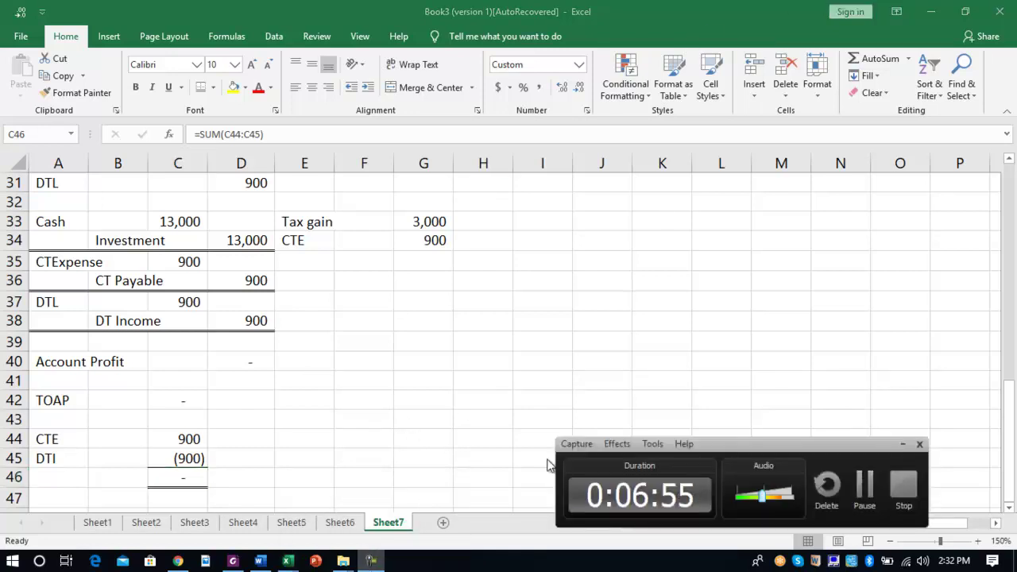